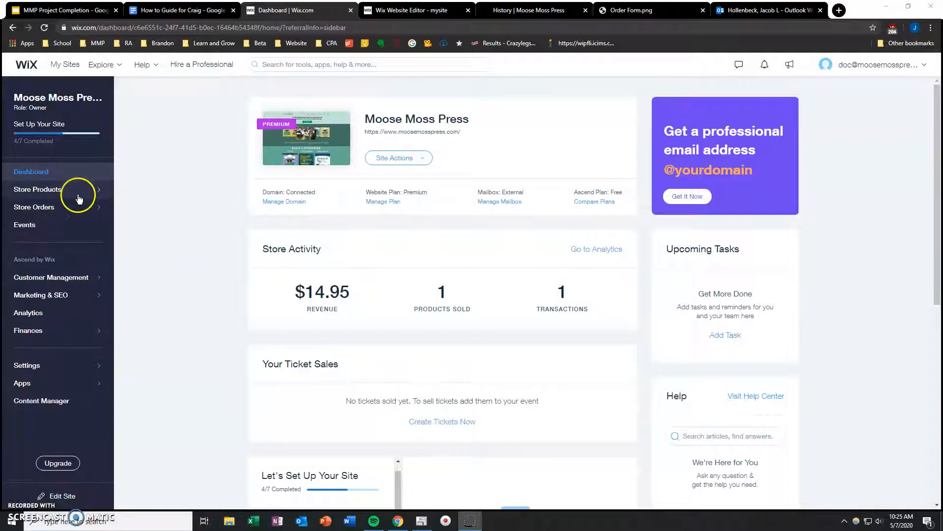
Step: Open the store's product list and look through the existing products
click(53, 191)
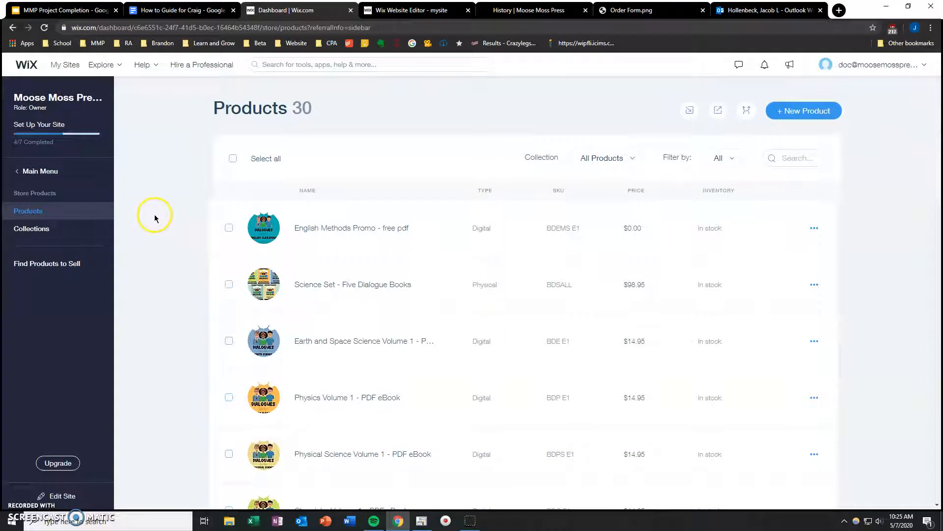
scroll(154, 215, down, 15)
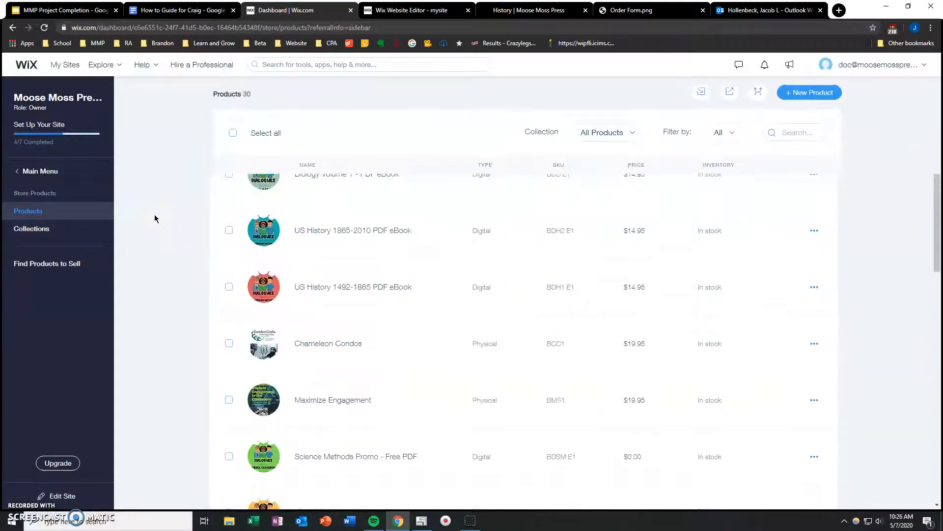
scroll(154, 220, up, 15)
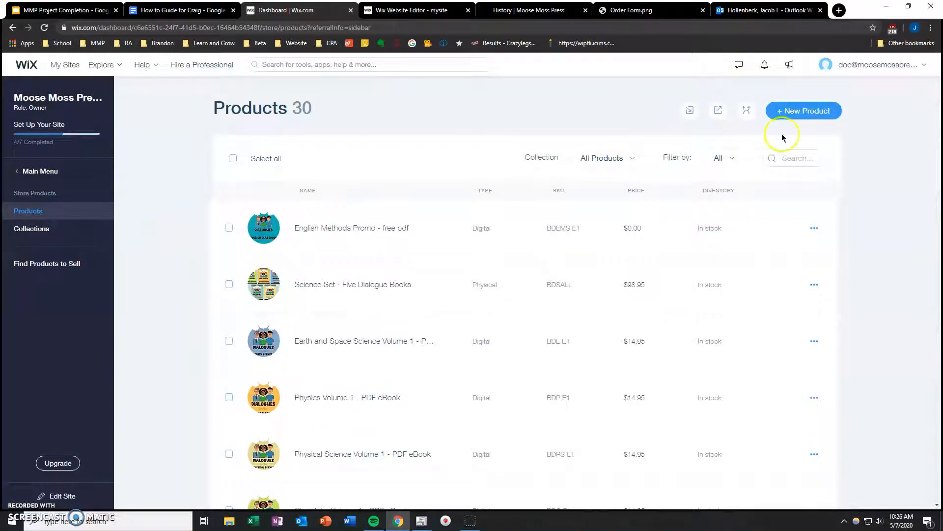
Step: Start creating a new physical product in the store
click(797, 113)
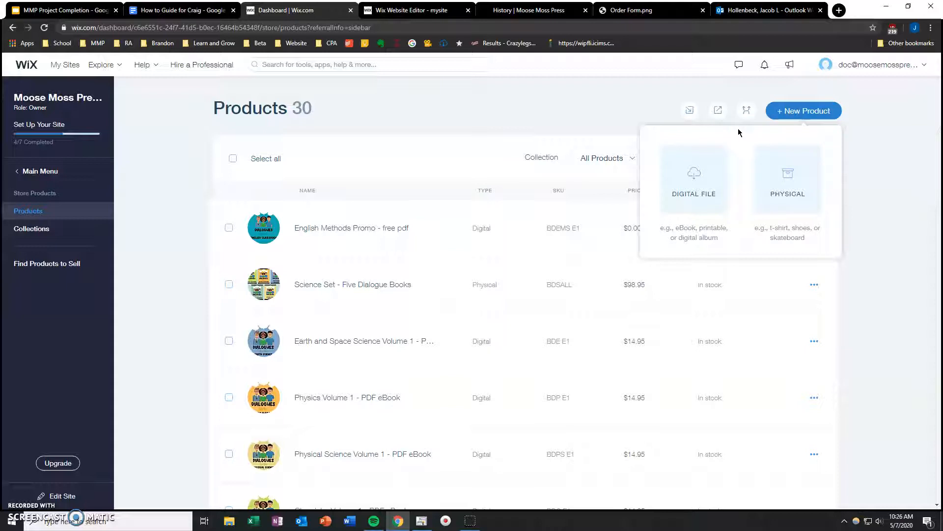
click(772, 175)
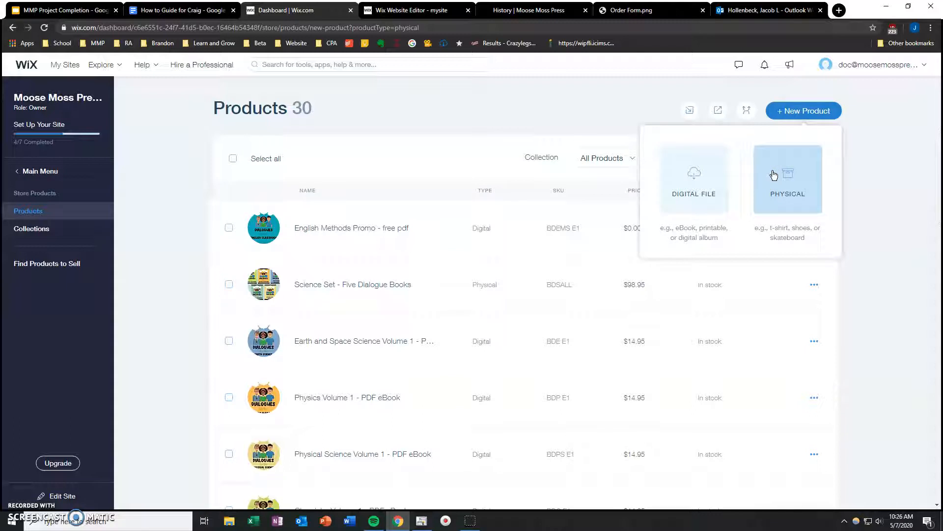
click(311, 120)
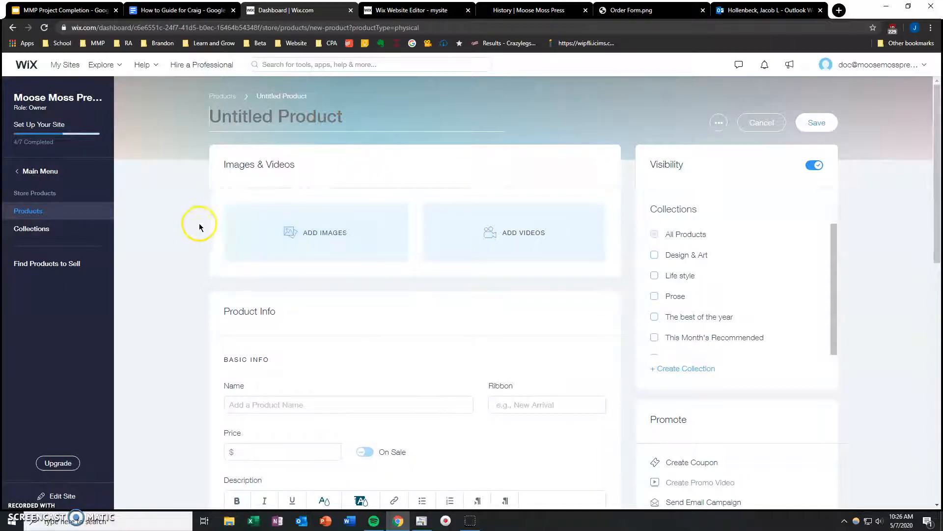
Step: Add the site file hist 2.png as the new product's main image
click(297, 245)
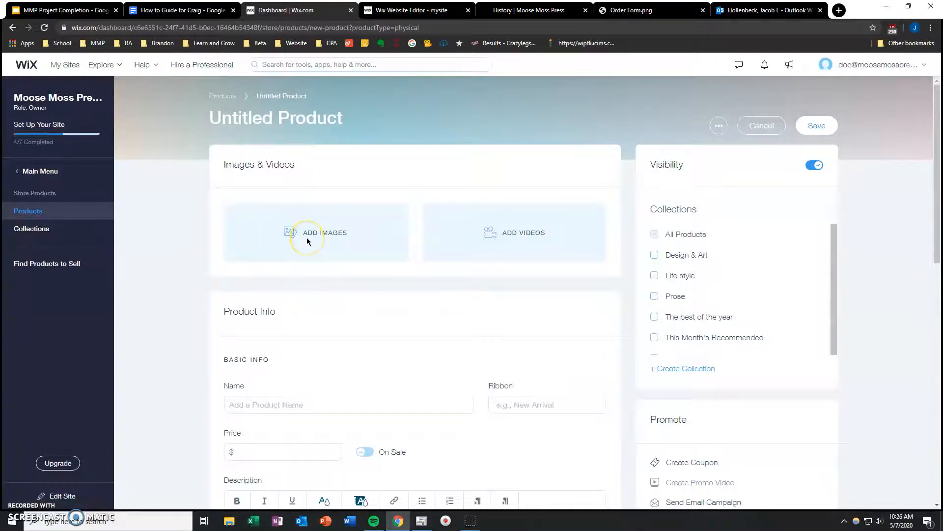
click(307, 237)
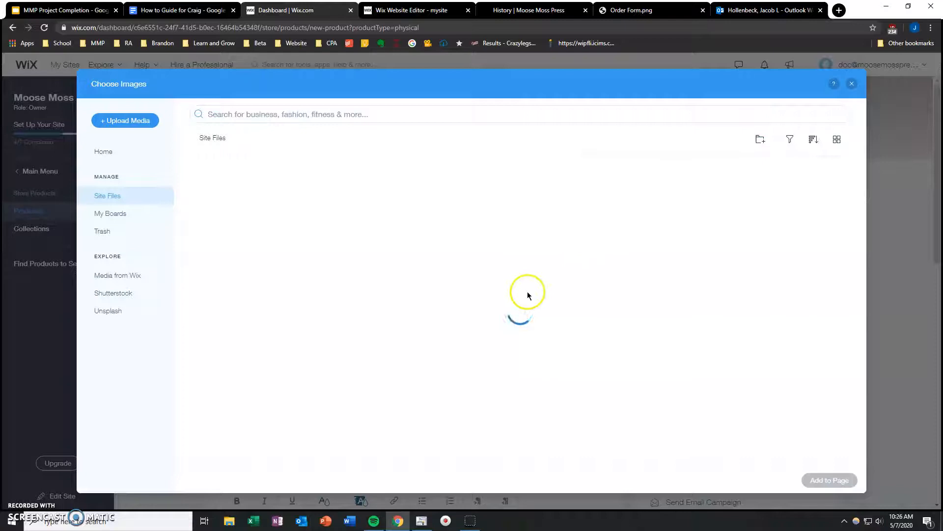
click(474, 306)
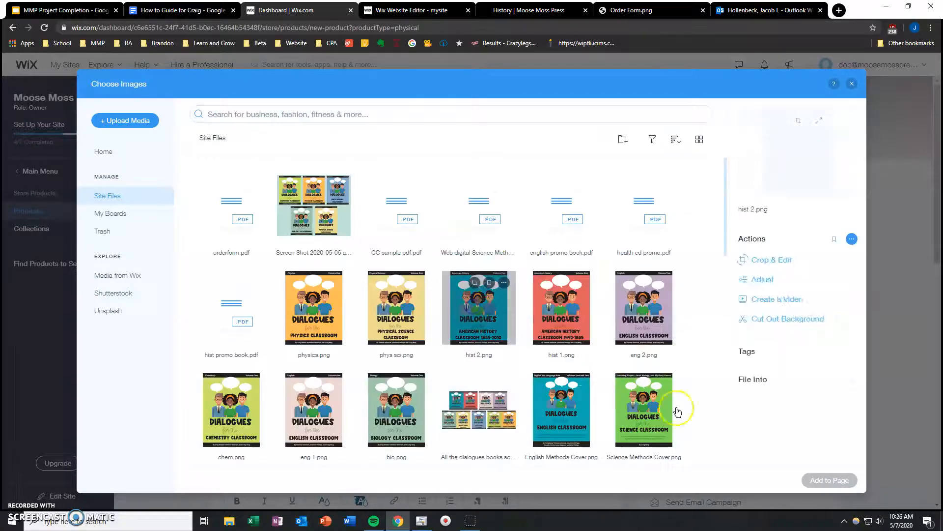
click(833, 481)
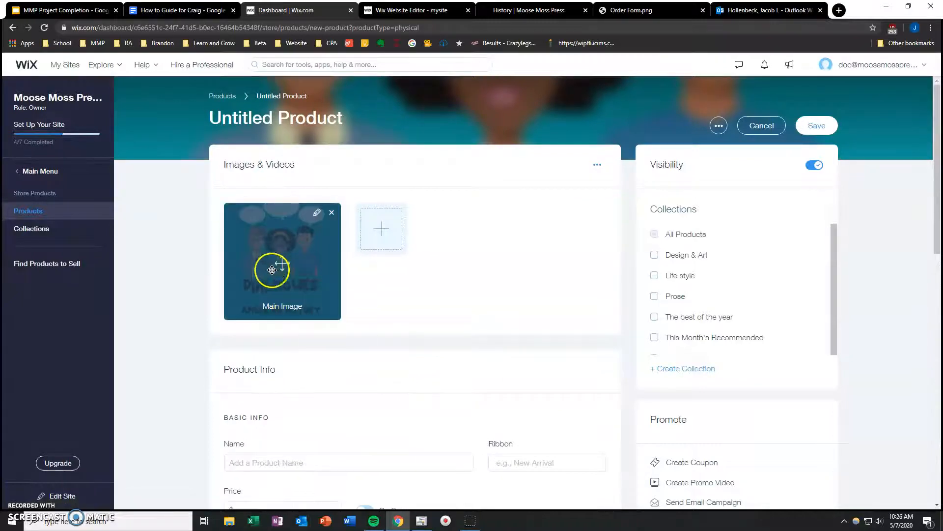
Step: Name the new product "History"
scroll(202, 325, down, 3)
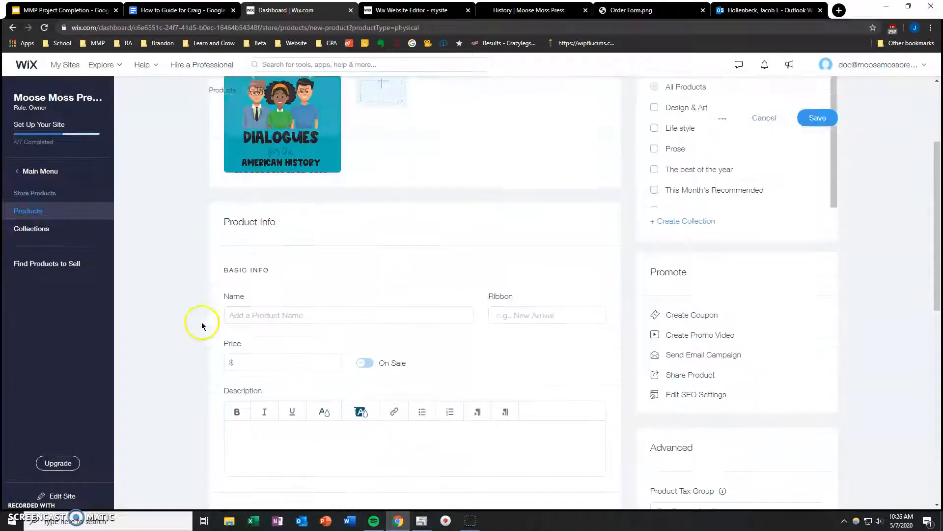
click(249, 319)
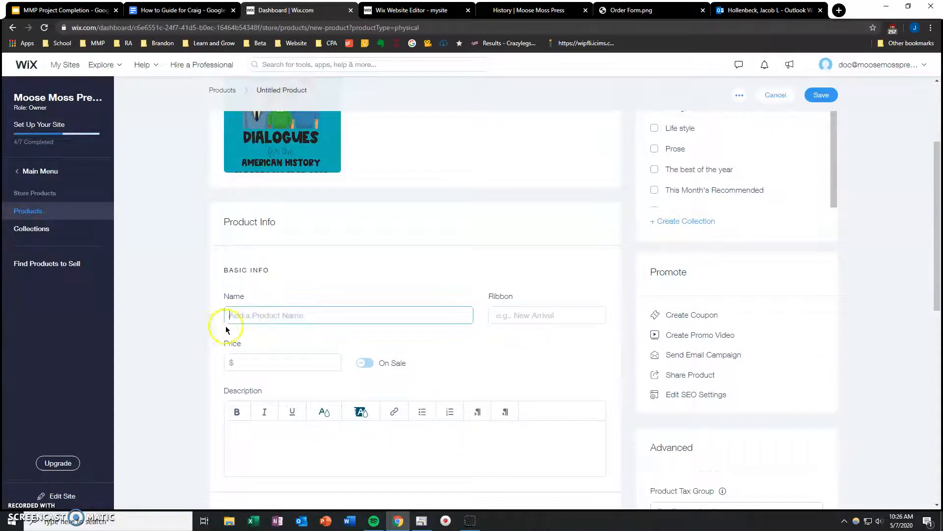
scroll(208, 328, up, 3)
click(269, 123)
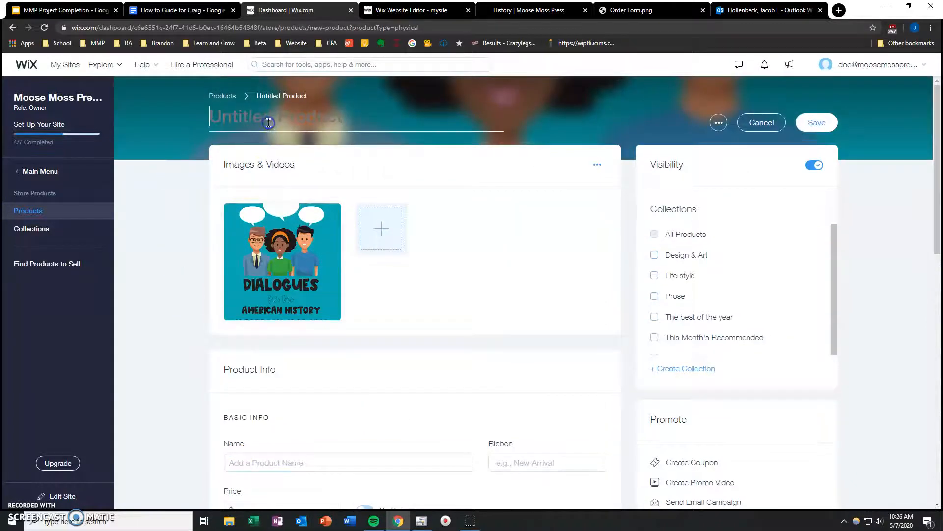
scroll(178, 234, down, 5)
scroll(178, 234, up, 5)
text(Histroy)
key(BackSpace)
key(BackSpace)
text(ory)
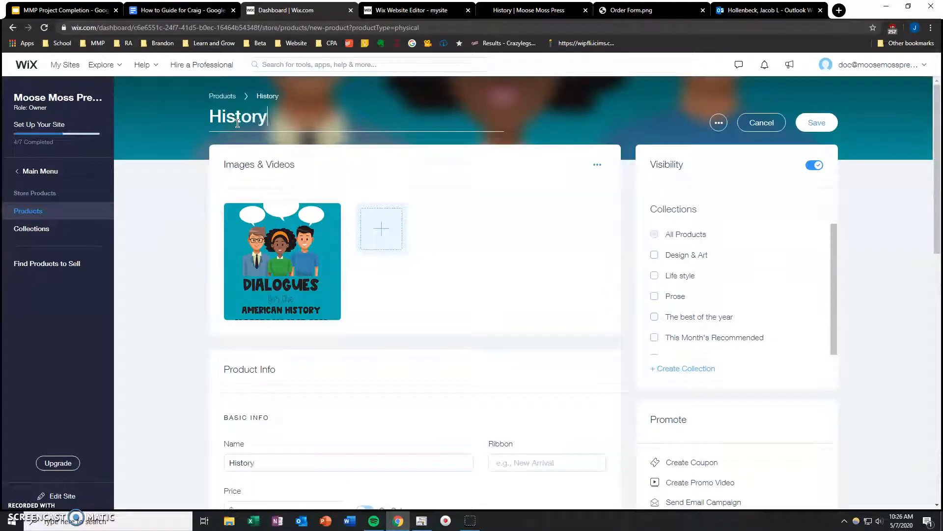
click(185, 263)
click(266, 461)
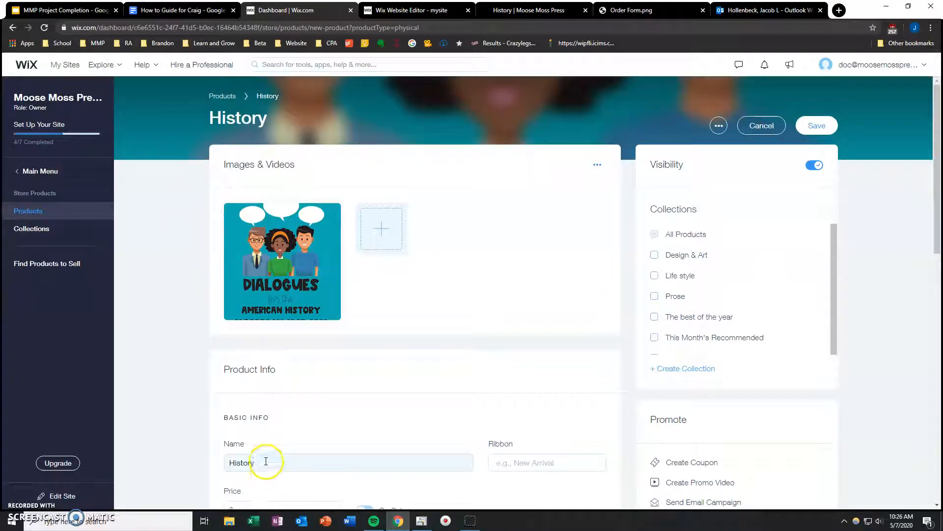
Step: Review the new product's price, description, inventory and shipping fields, and discard the product without saving
scroll(187, 442, down, 3)
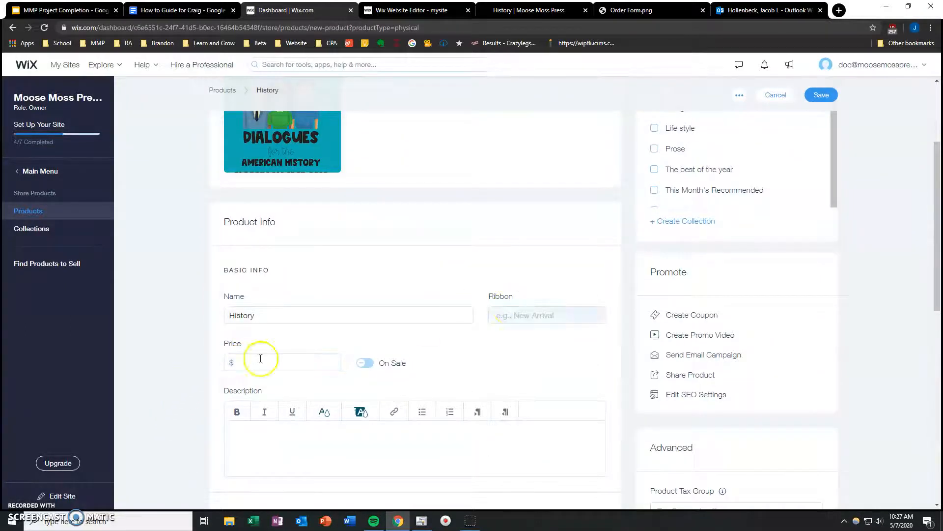
scroll(243, 361, down, 3)
scroll(149, 357, down, 7)
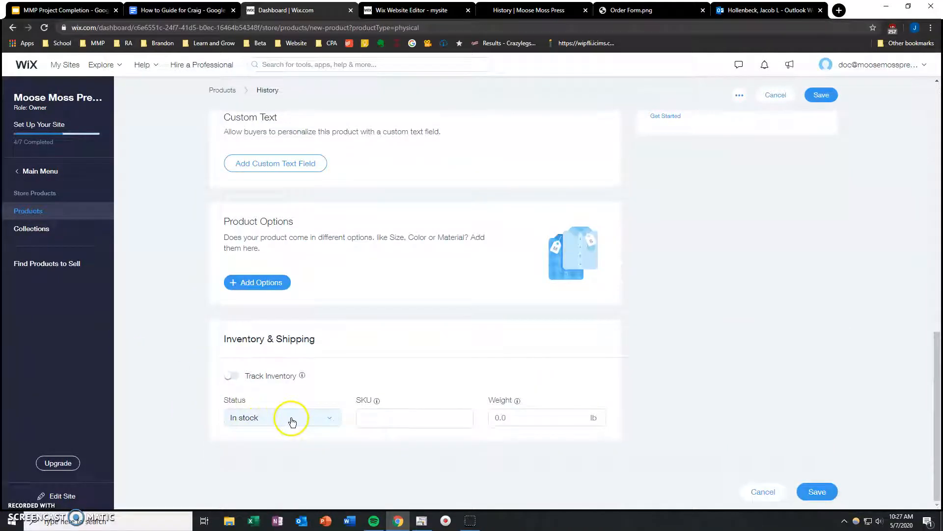
click(292, 418)
click(366, 418)
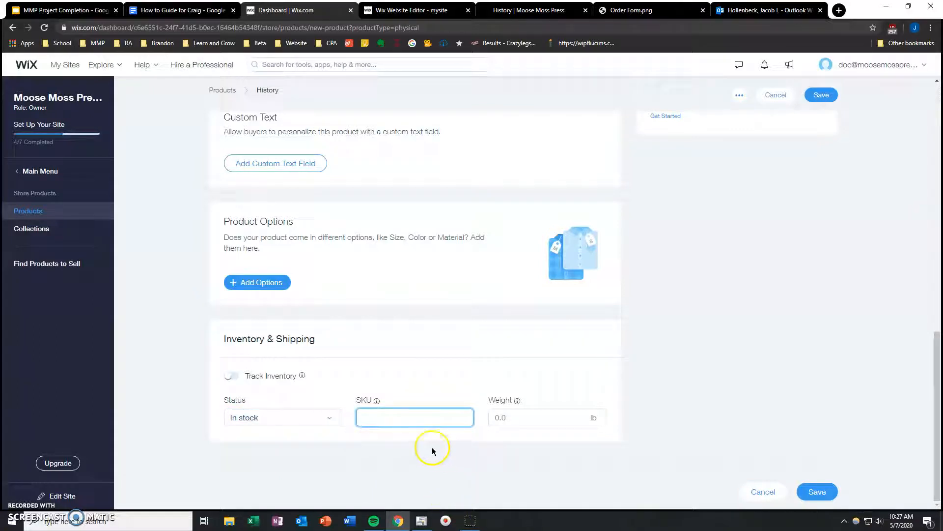
click(525, 418)
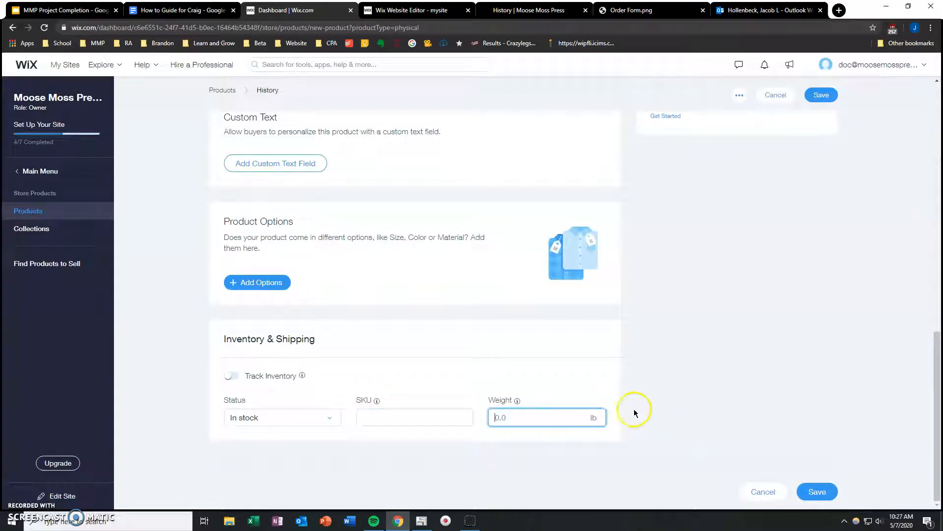
scroll(629, 404, up, 15)
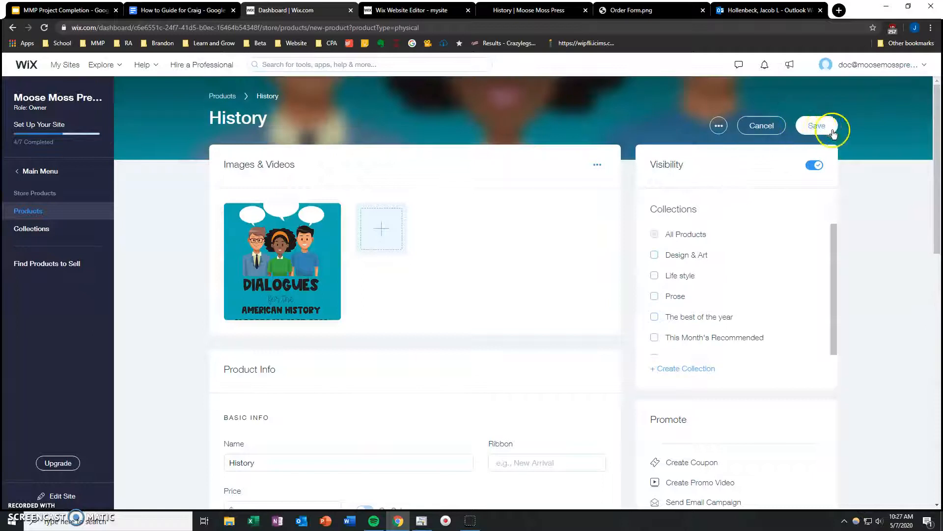
click(762, 126)
click(546, 322)
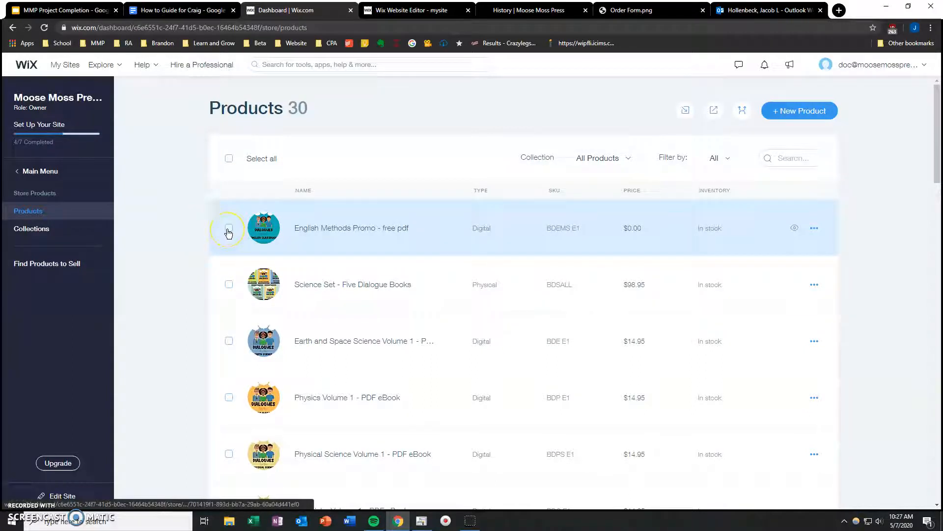
Step: Select the English Methods Promo - free pdf product, examine the export, visibility and collection actions, and clear the selection
click(228, 229)
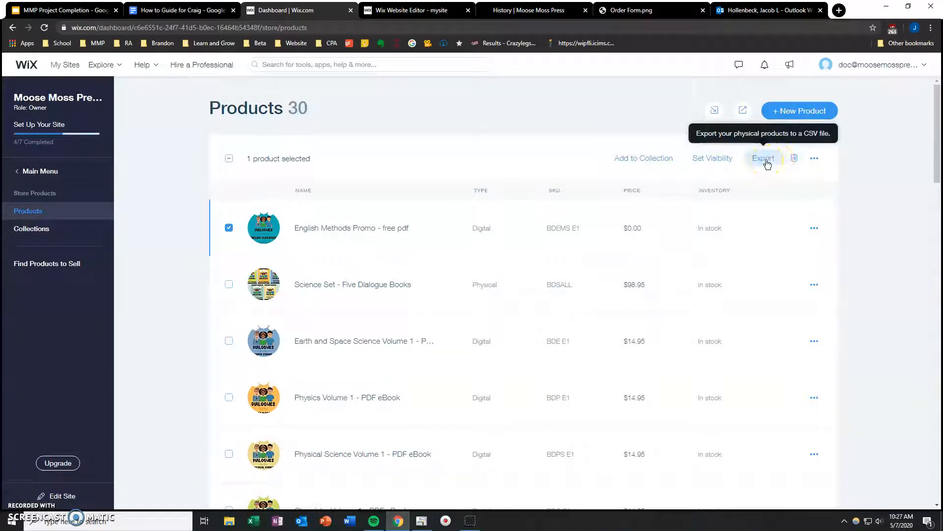
click(713, 168)
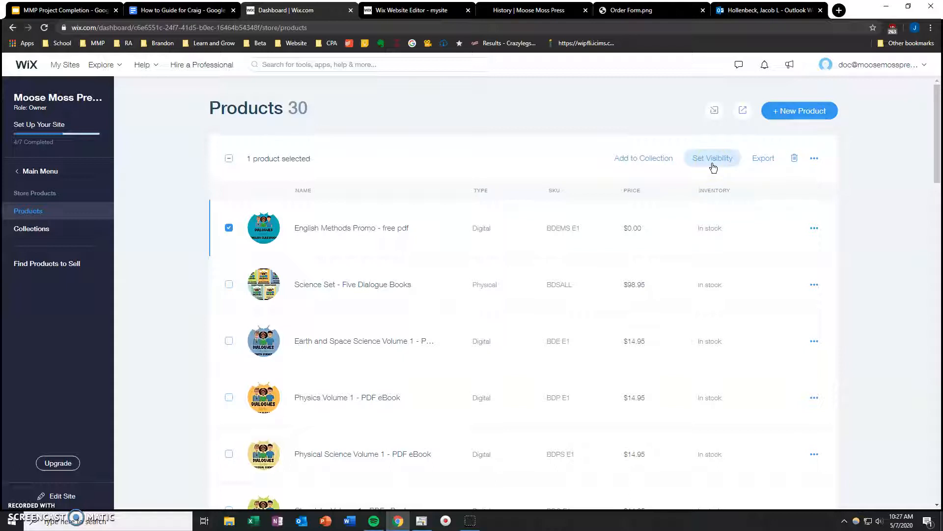
click(656, 169)
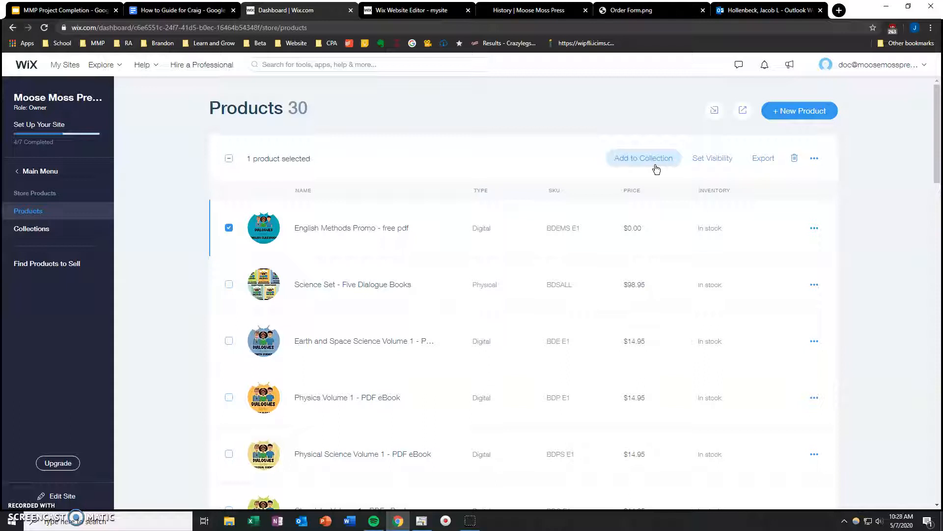
click(229, 228)
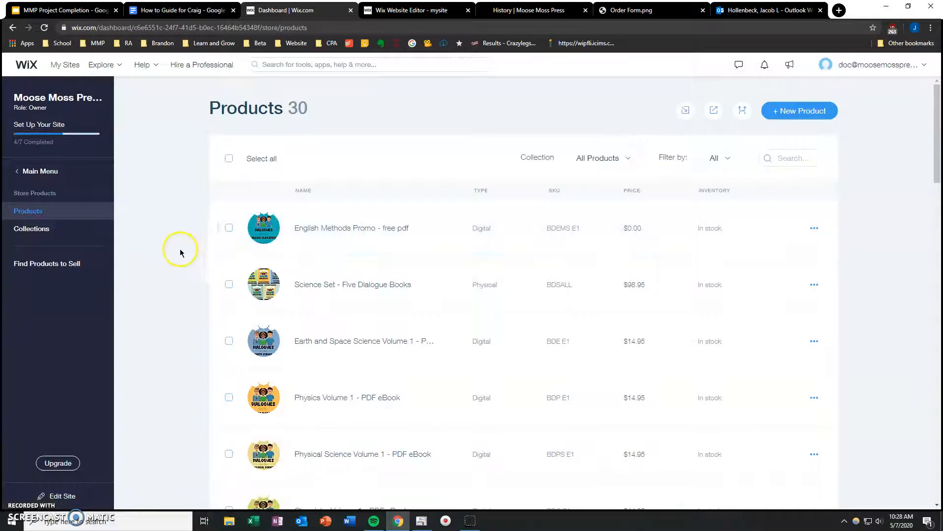
Step: Open the English Methods Promo - free pdf product, review its digital file and product info, and leave without saving
click(367, 246)
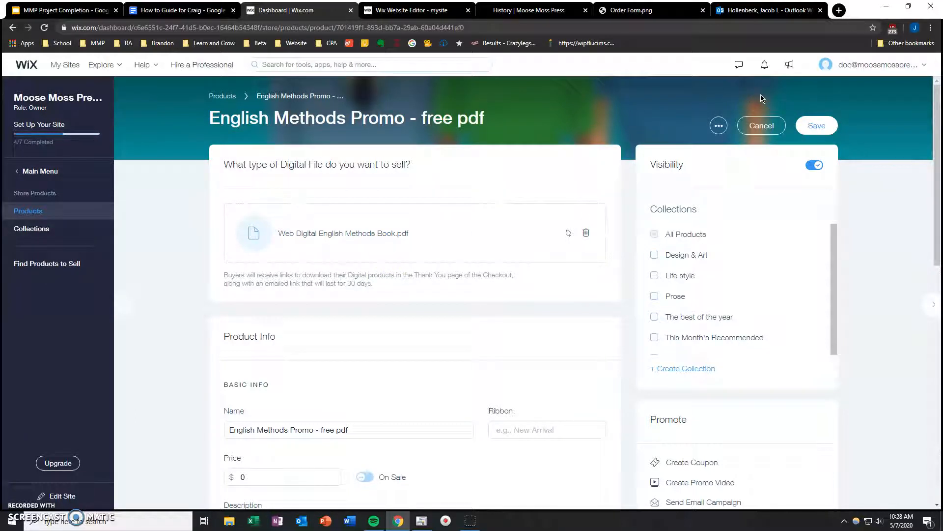
click(658, 178)
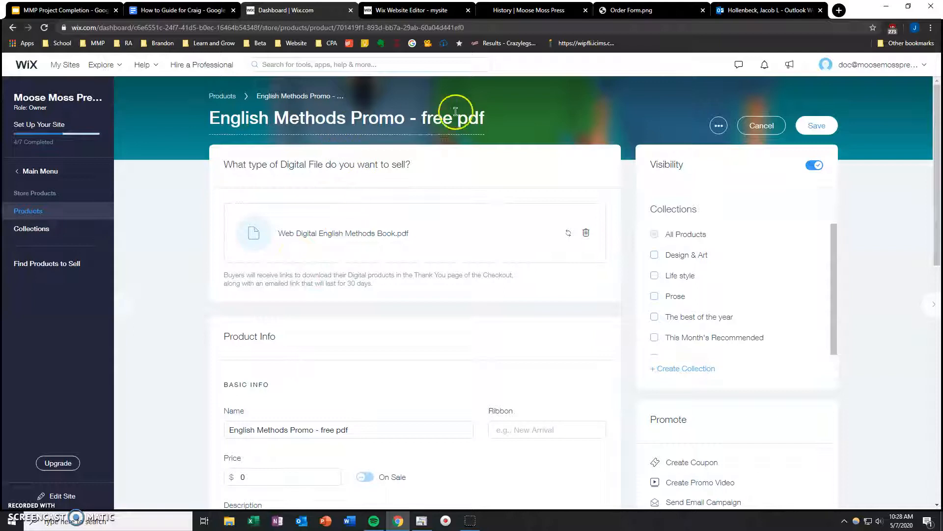
scroll(178, 334, down, 7)
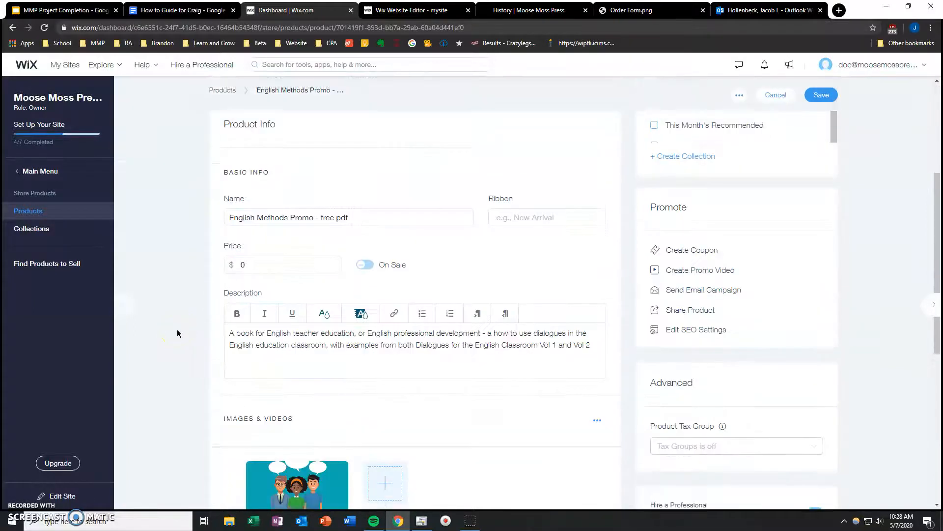
scroll(178, 333, up, 7)
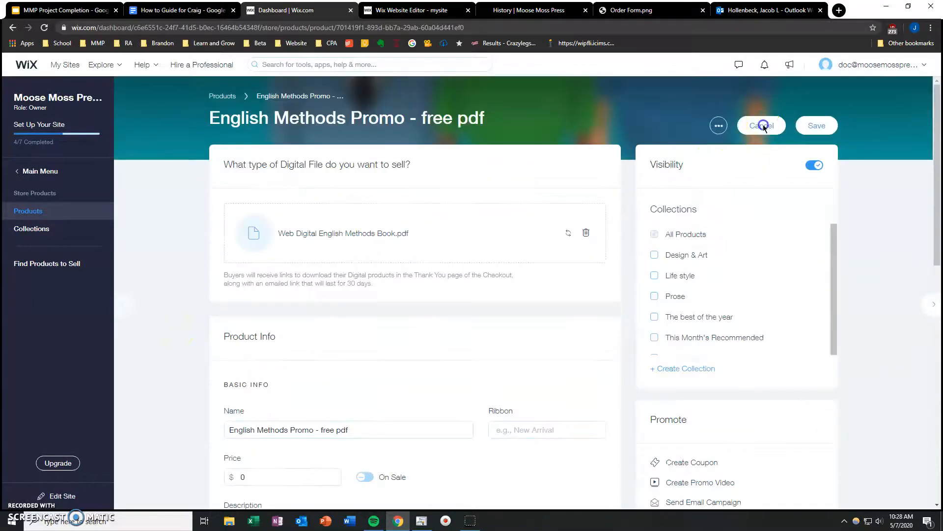
click(763, 125)
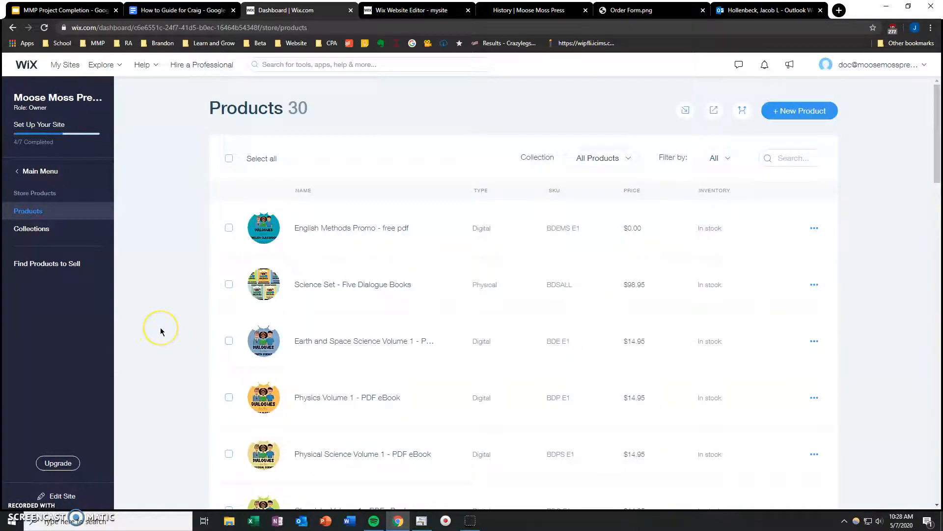
Step: Open the Physics Volume 1 - PDF eBook product and review its file, price, description and images
scroll(161, 327, down, 2)
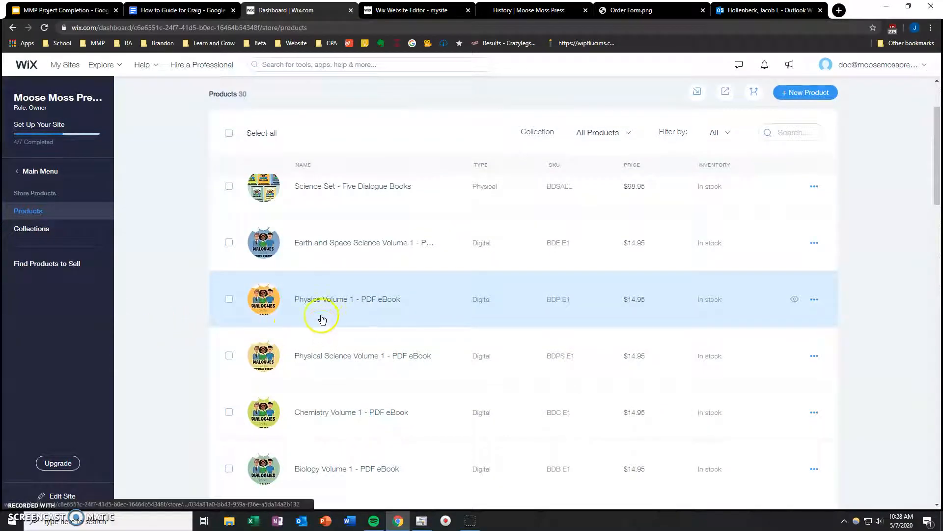
click(345, 315)
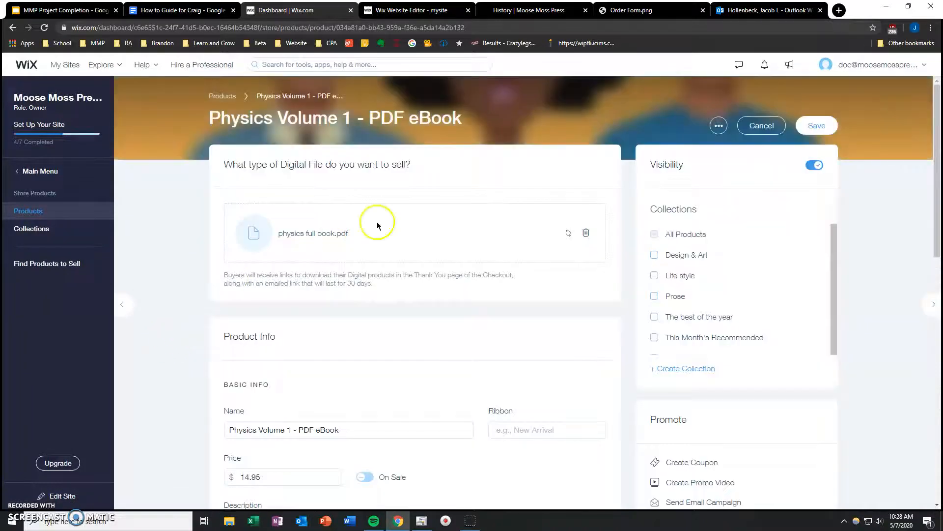
scroll(211, 327, down, 1)
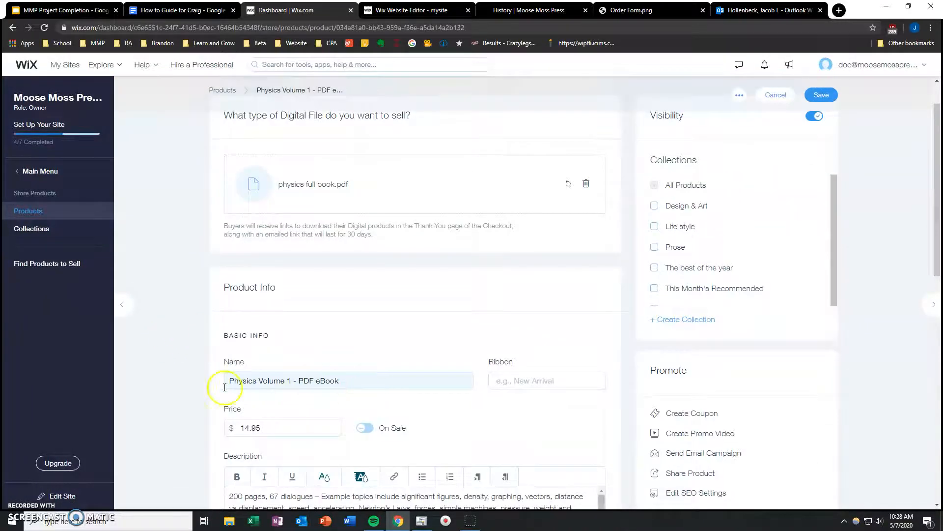
scroll(307, 377, down, 5)
scroll(306, 300, down, 3)
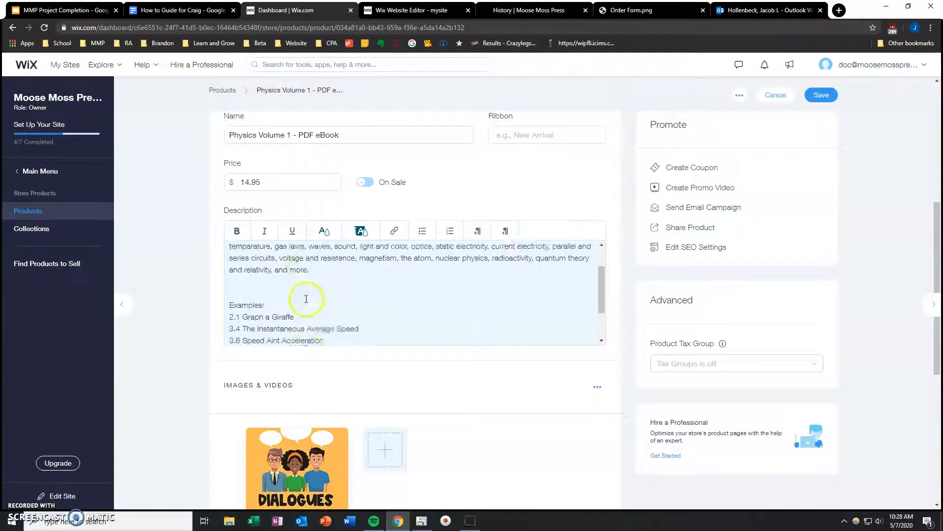
scroll(184, 319, down, 1)
scroll(184, 320, down, 3)
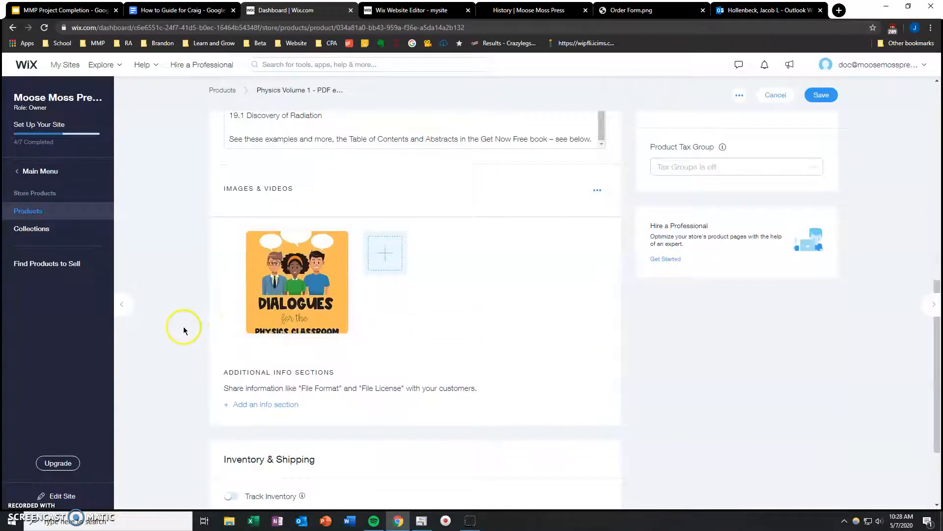
Step: Check the Physics Volume 1 - PDF eBook's digital file, image and inventory details, save the product, and look through the product list
scroll(179, 332, up, 10)
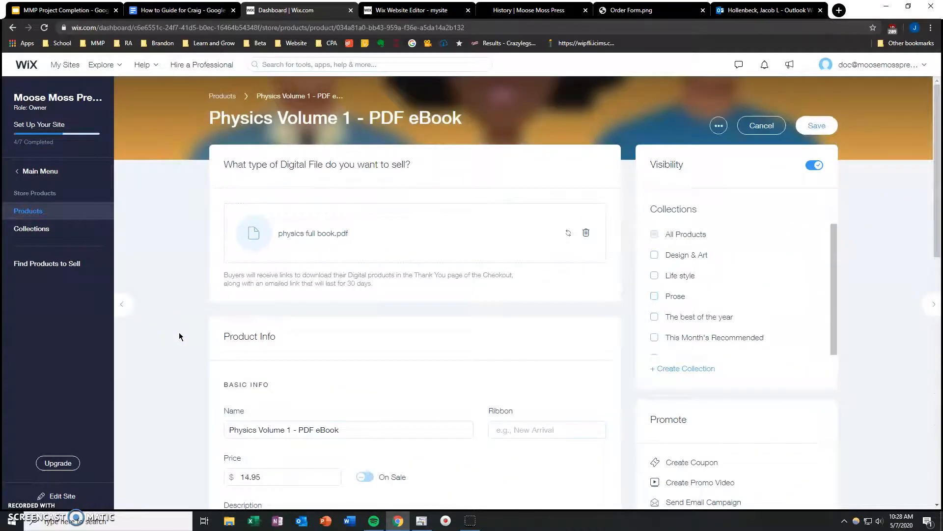
scroll(179, 332, down, 9)
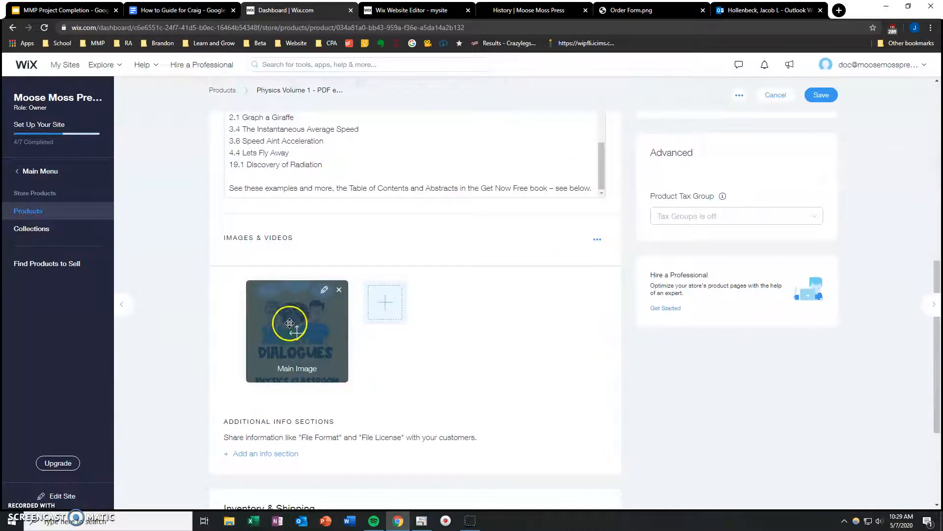
scroll(186, 338, up, 7)
scroll(184, 244, up, 2)
scroll(205, 265, down, 10)
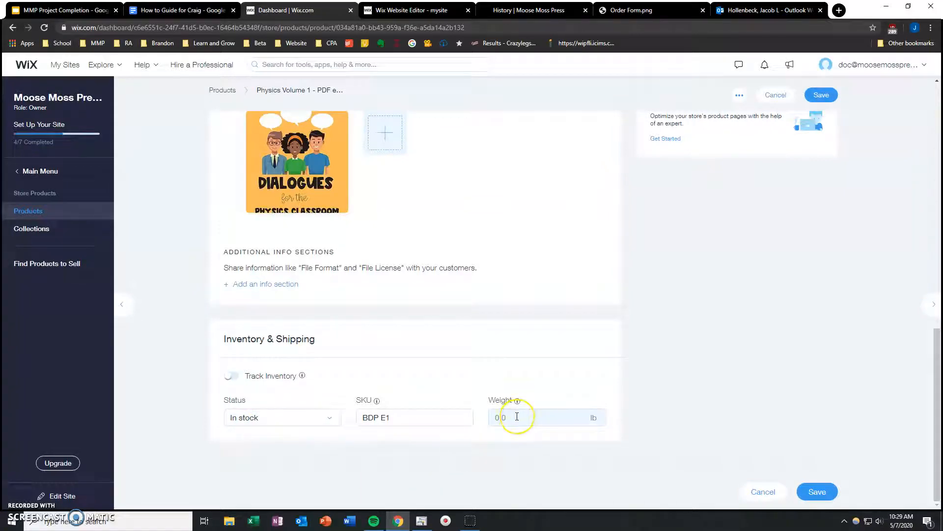
scroll(605, 400, up, 10)
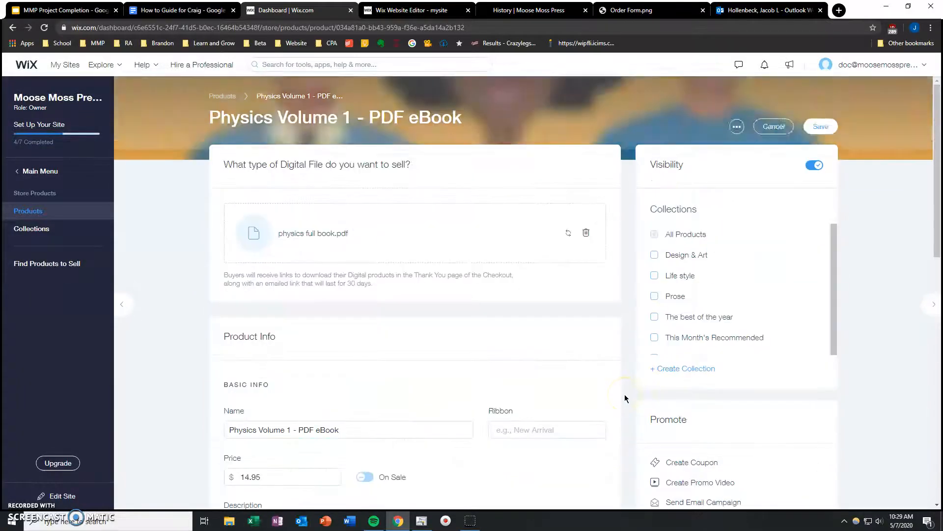
click(816, 126)
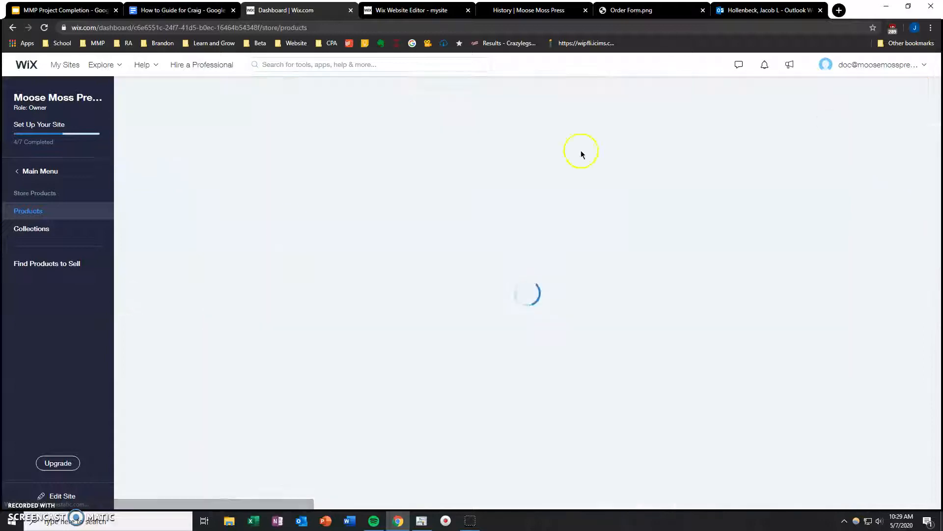
scroll(182, 285, down, 20)
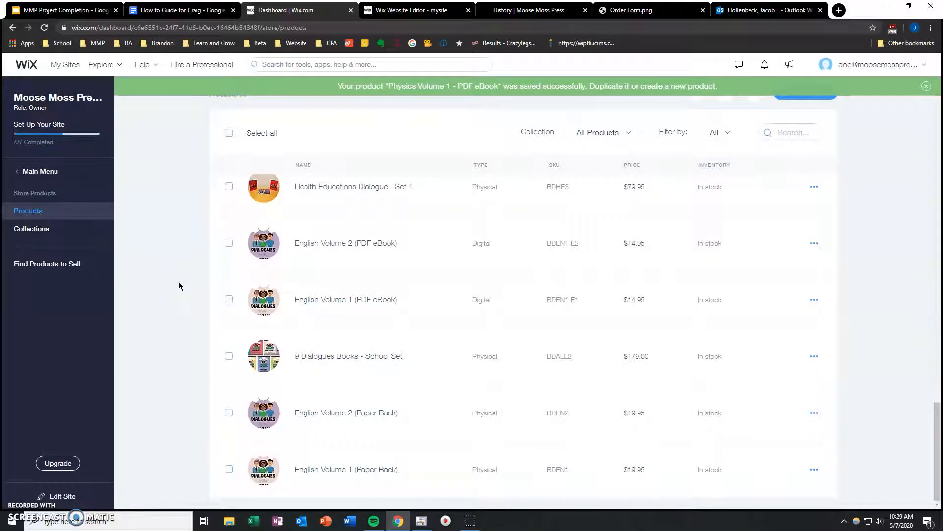
scroll(172, 293, up, 20)
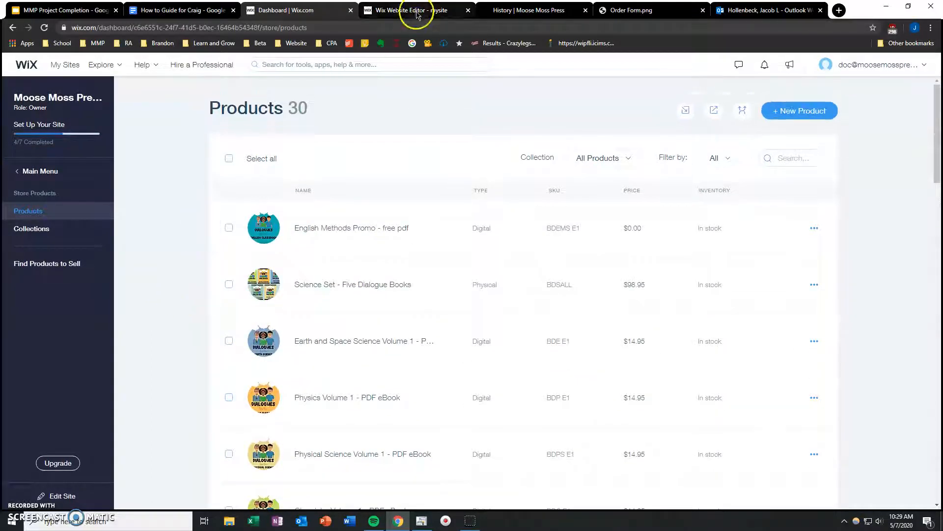
Step: Switch to the Wix Website Editor and examine the store elements that can be added, from product galleries and widgets to related apps
click(417, 12)
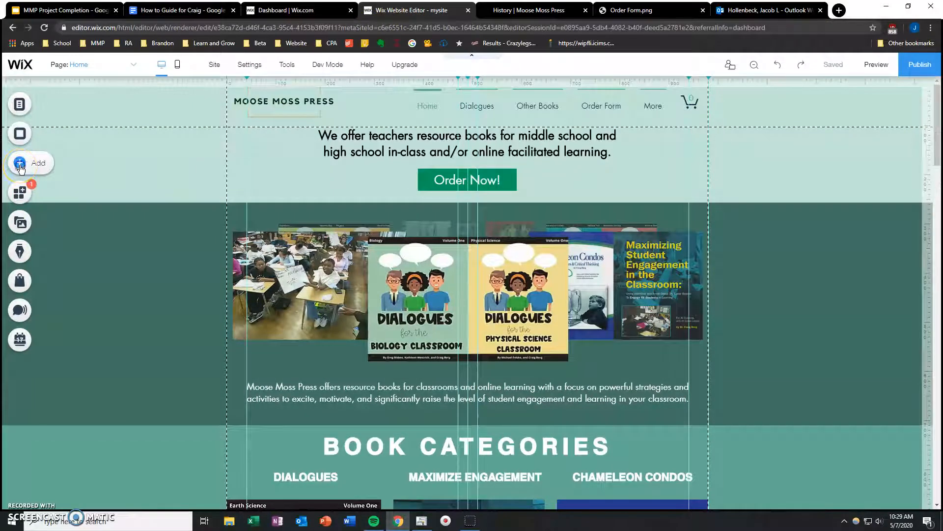
click(20, 167)
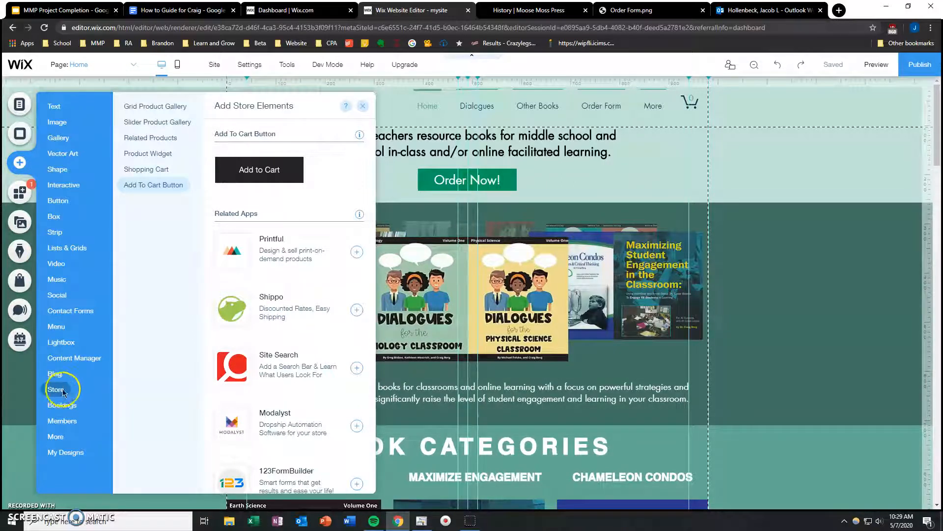
click(157, 106)
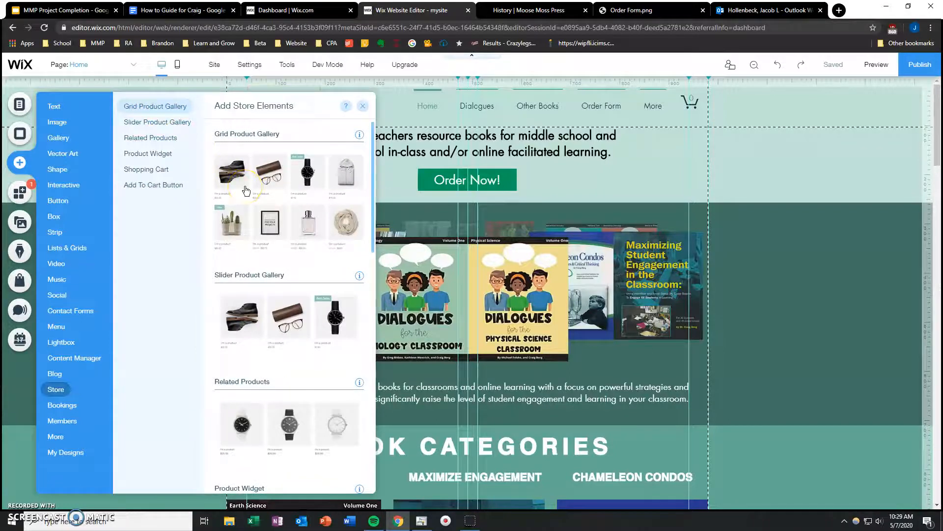
scroll(247, 191, down, 4)
click(246, 232)
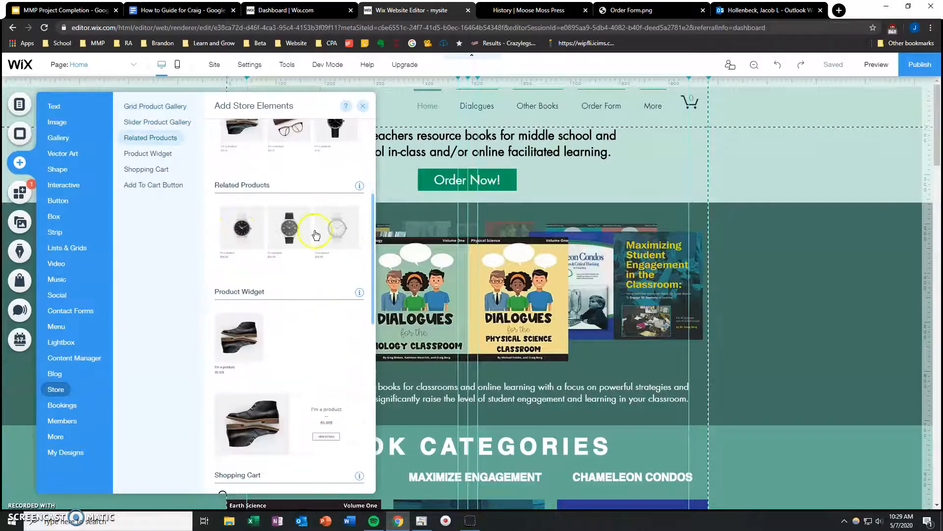
scroll(242, 245, up, 4)
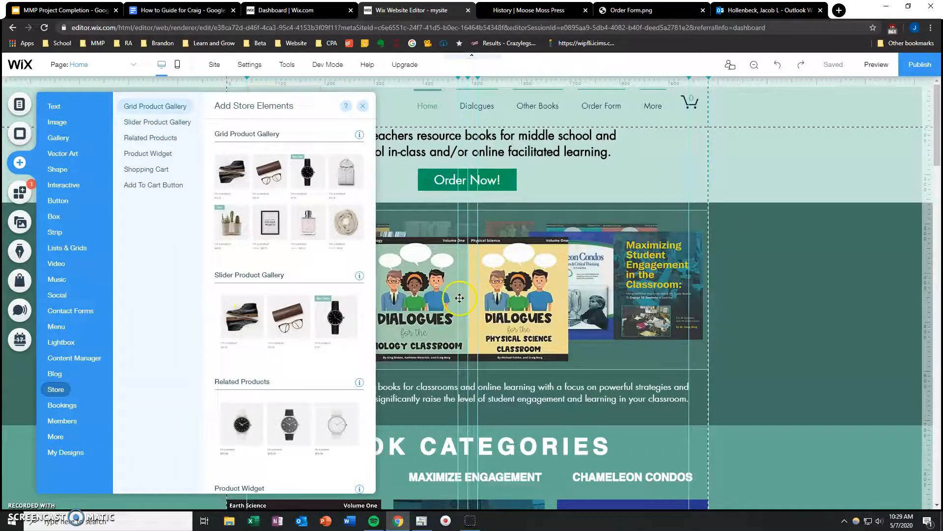
scroll(270, 310, down, 8)
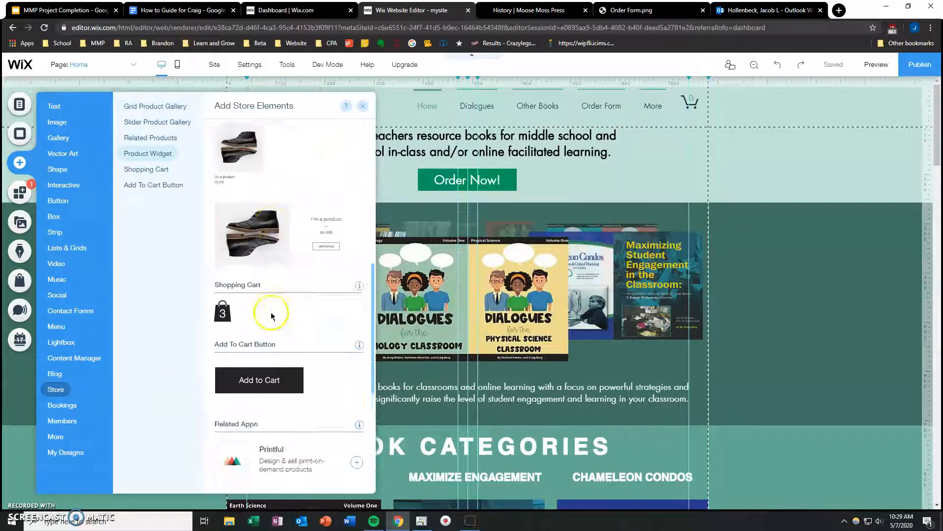
scroll(271, 316, up, 1)
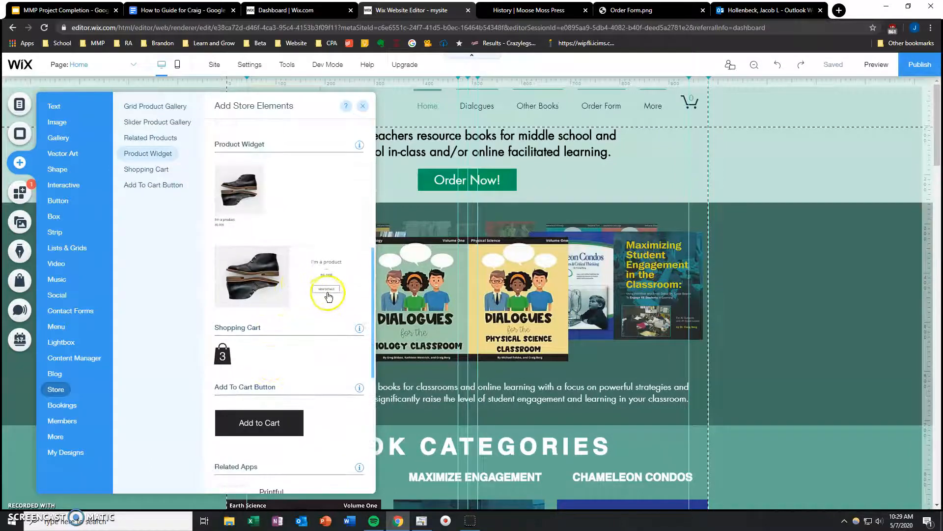
scroll(320, 293, down, 3)
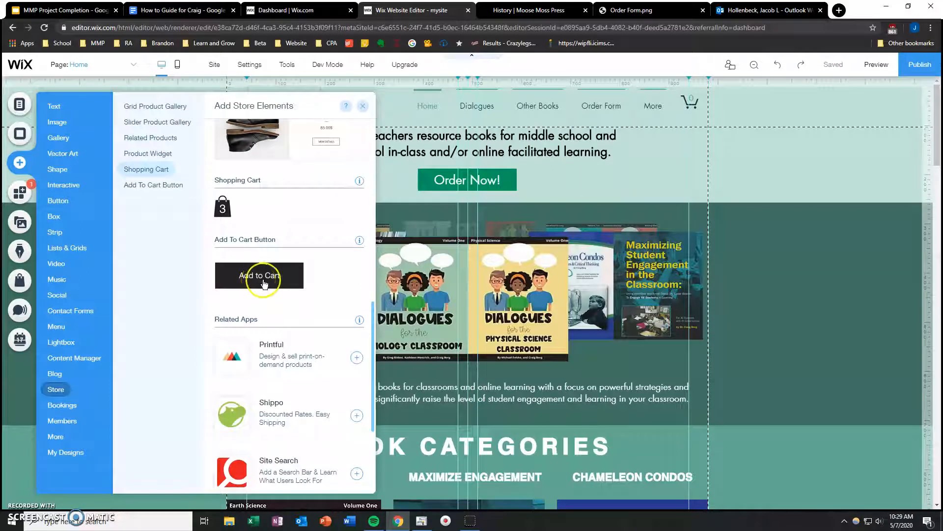
scroll(231, 282, down, 3)
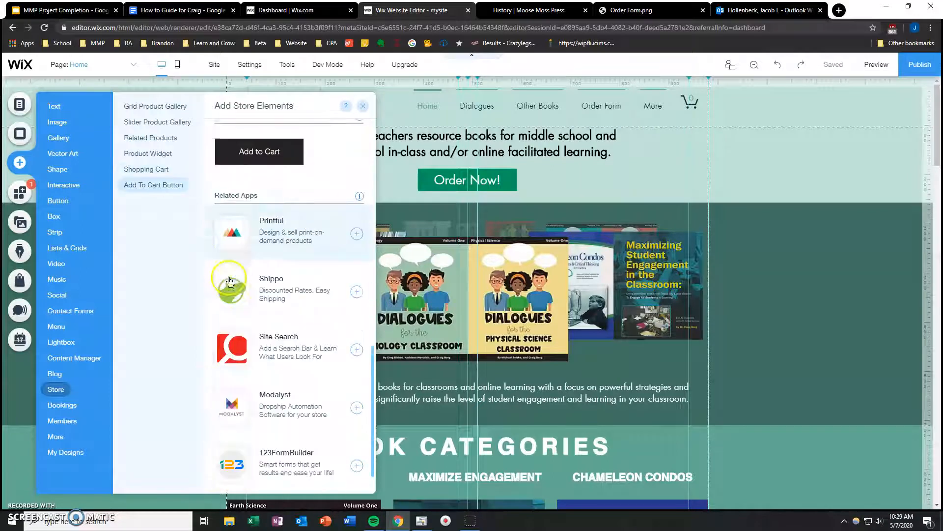
scroll(269, 209, up, 4)
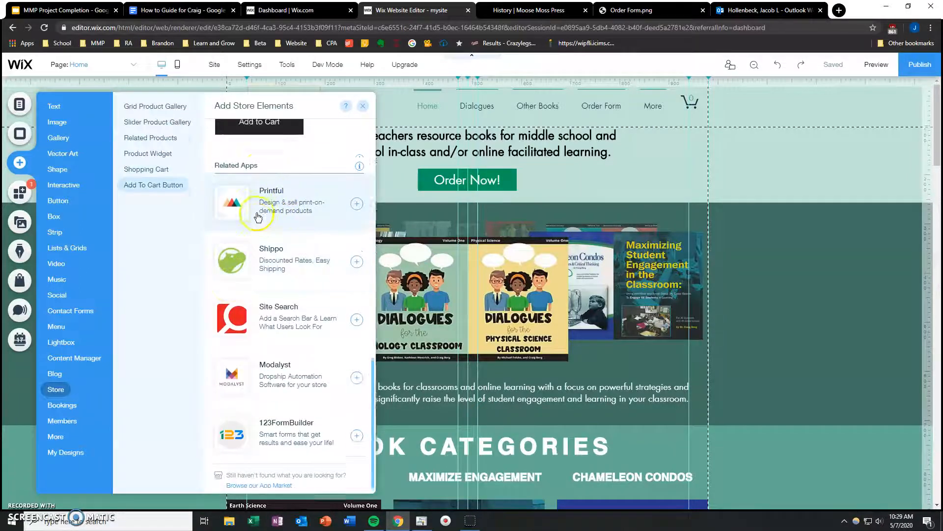
Step: Compare the dashboard's product list with the editor's store elements, close the element library, and return to the editor from the dashboard
click(292, 15)
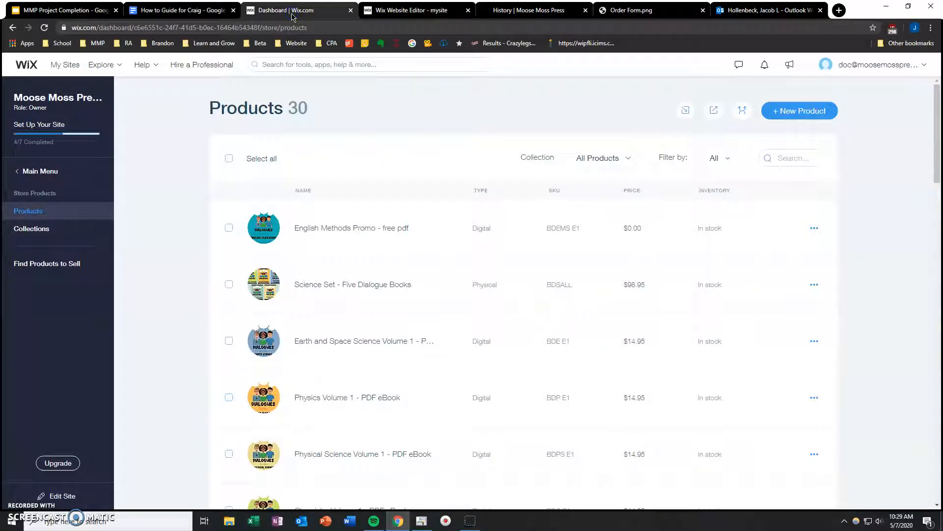
click(406, 15)
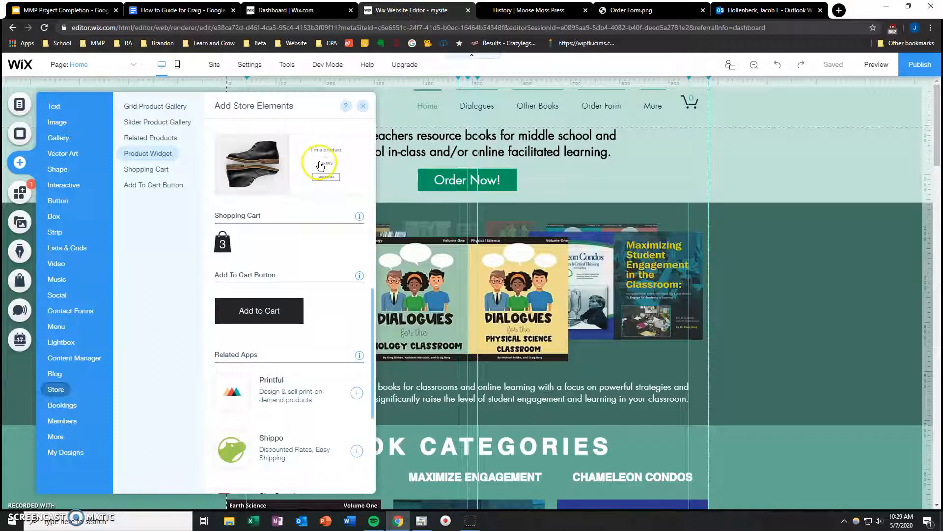
click(289, 11)
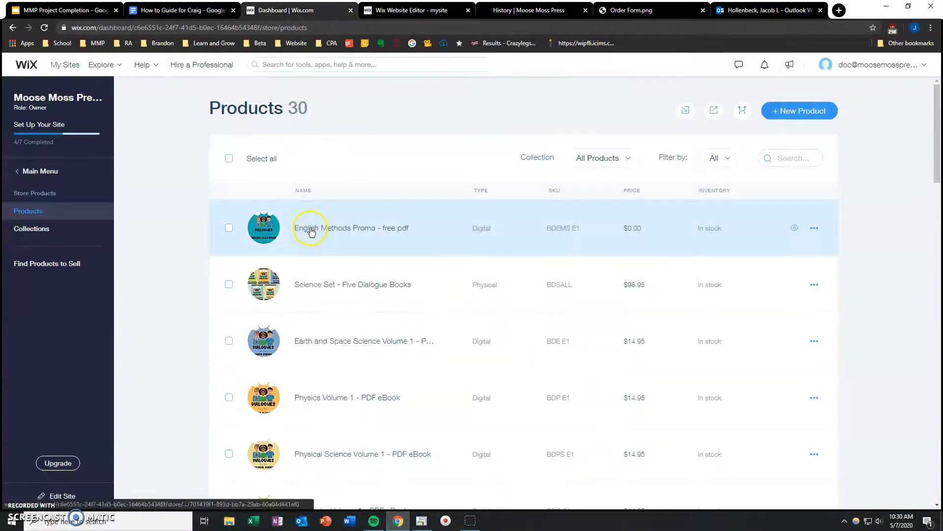
click(406, 10)
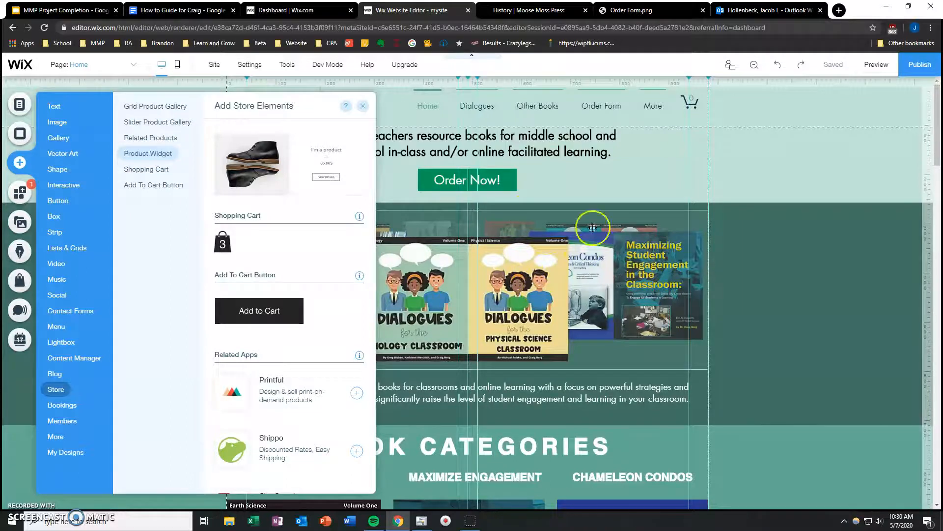
click(362, 106)
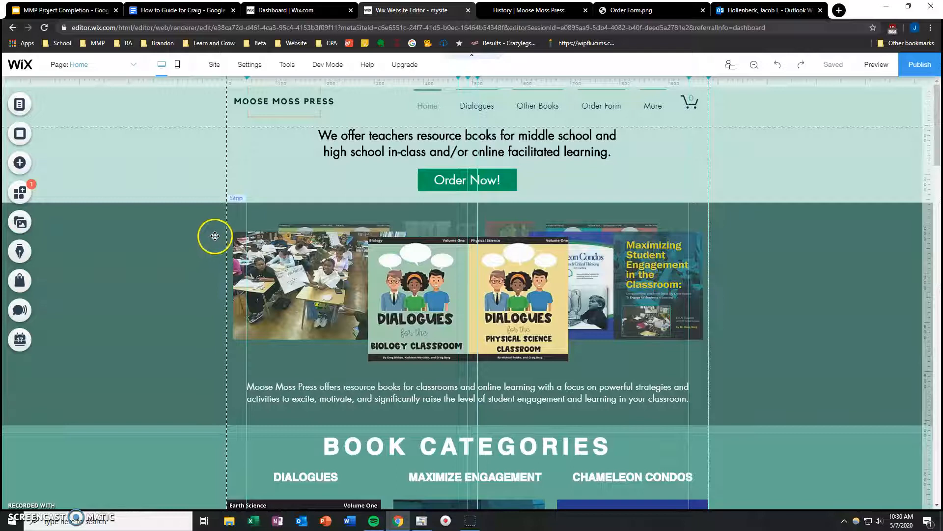
click(283, 10)
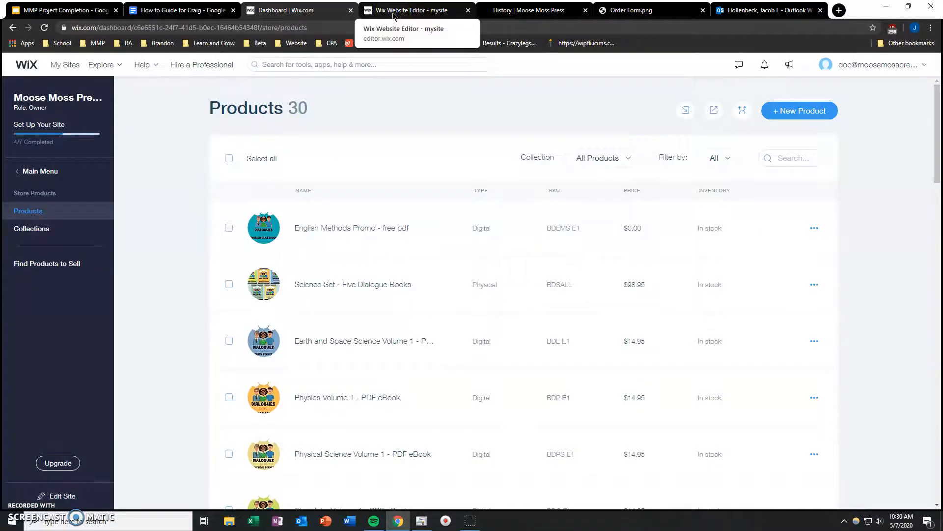
click(393, 14)
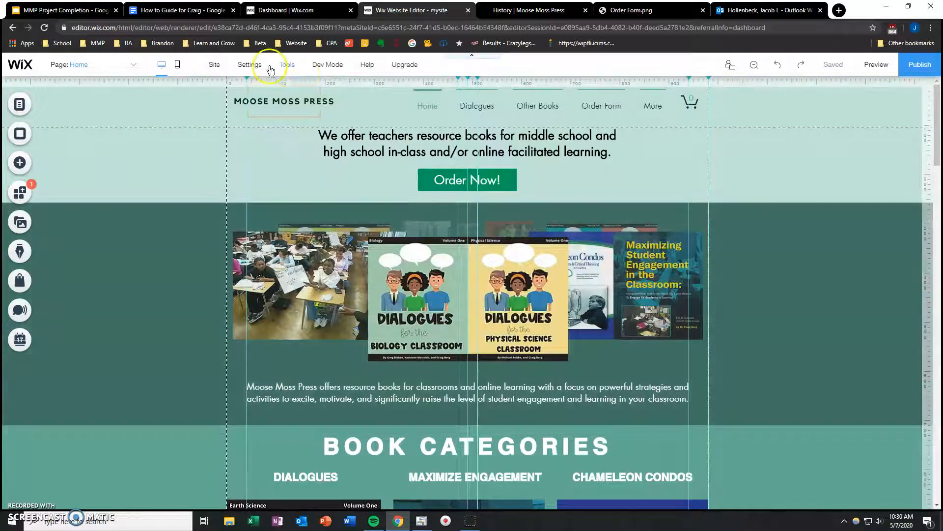
Step: Open the Health page in the editor and examine how the header's navigation menu leads to the list of site pages
click(126, 68)
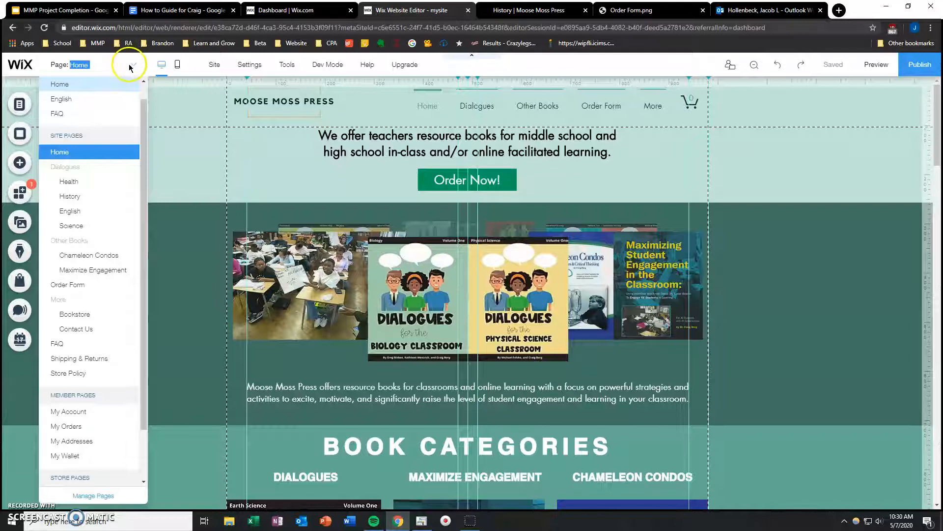
click(82, 180)
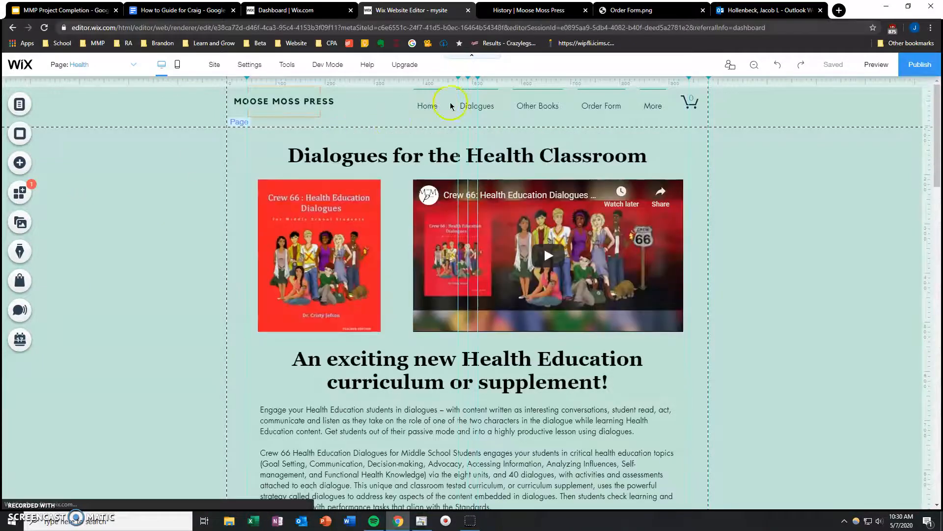
click(475, 105)
click(353, 138)
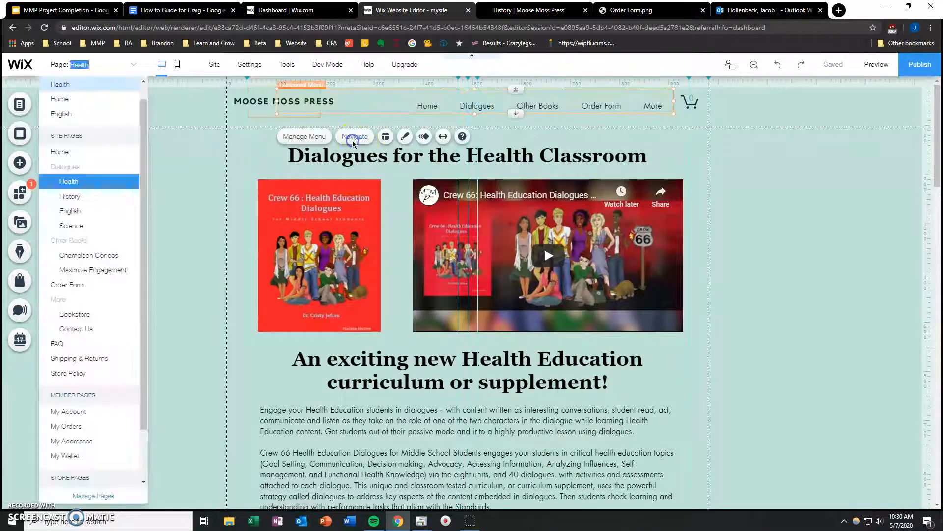
click(184, 179)
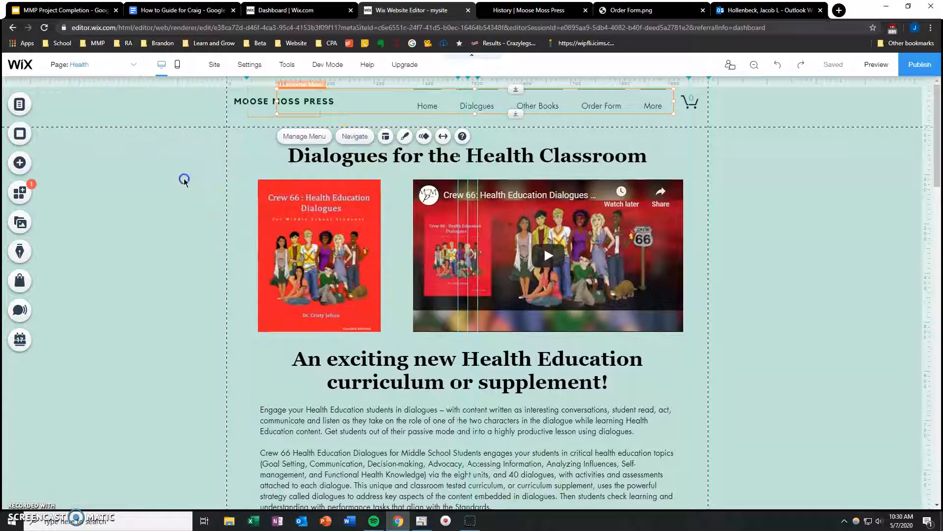
click(112, 65)
click(181, 185)
Step: Examine the editor's site, settings and tools options, and return to the Home page
click(213, 66)
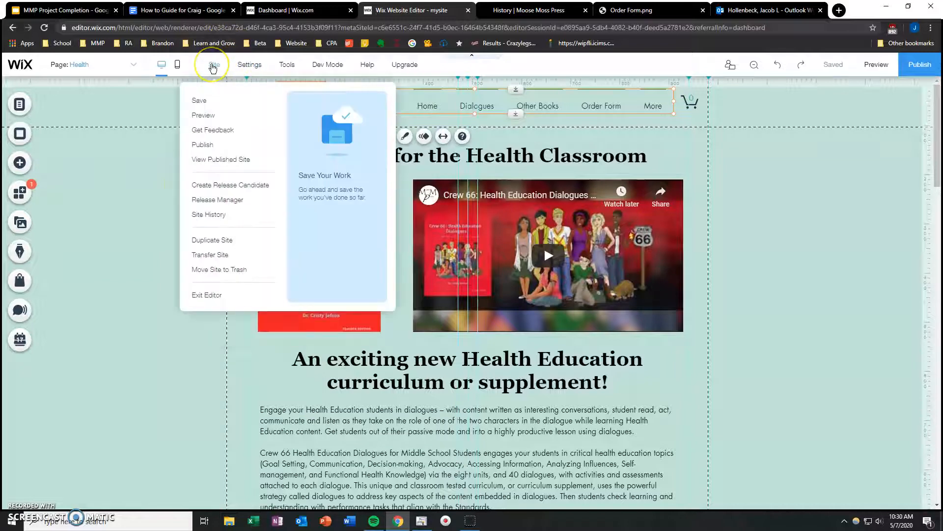
click(248, 66)
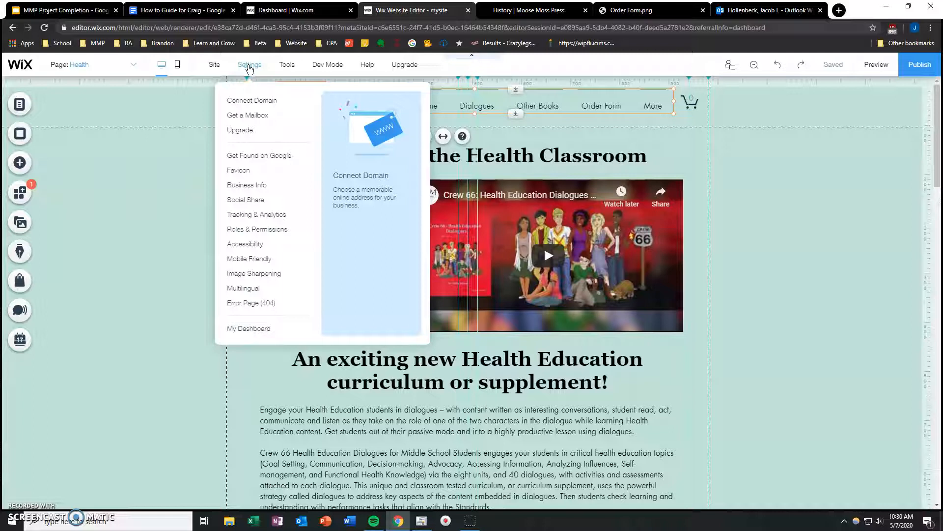
click(282, 67)
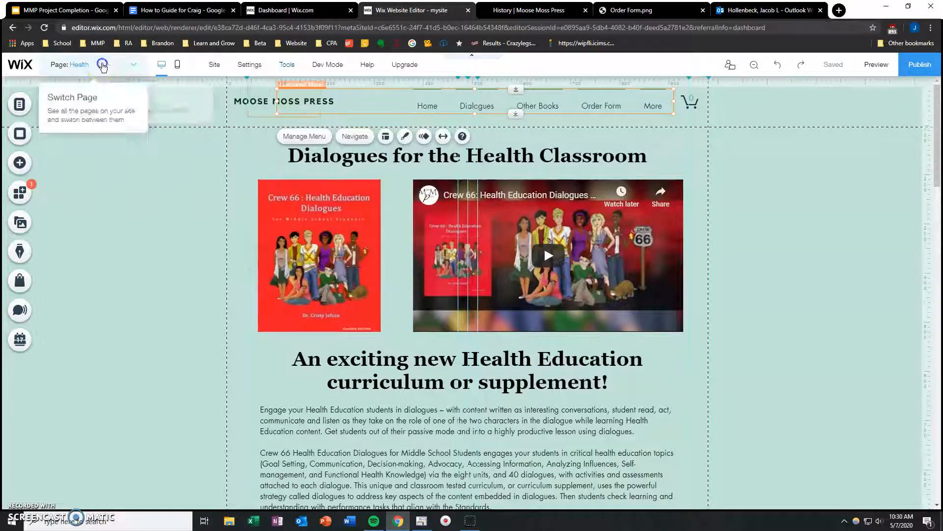
click(100, 64)
click(77, 153)
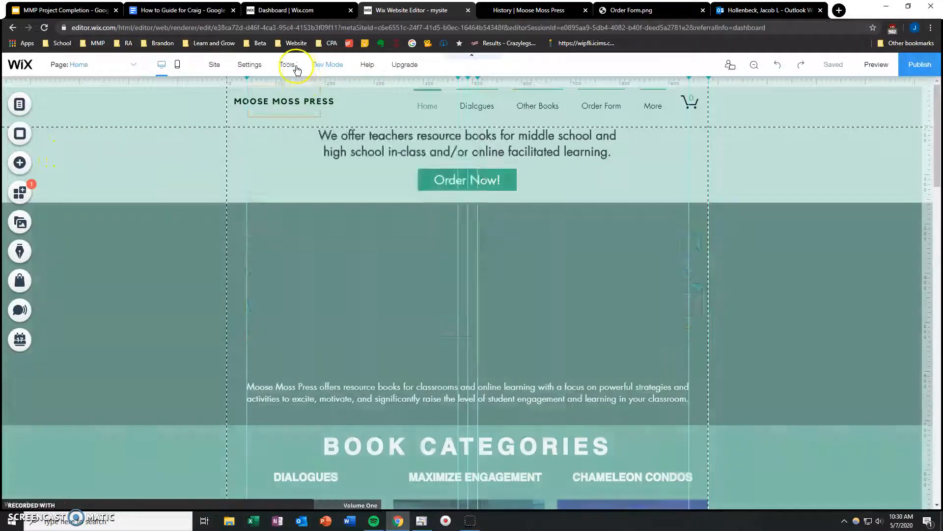
Step: Turn the editor's rulers off and back on to compare the Home page with and without them
mouse_move(292, 70)
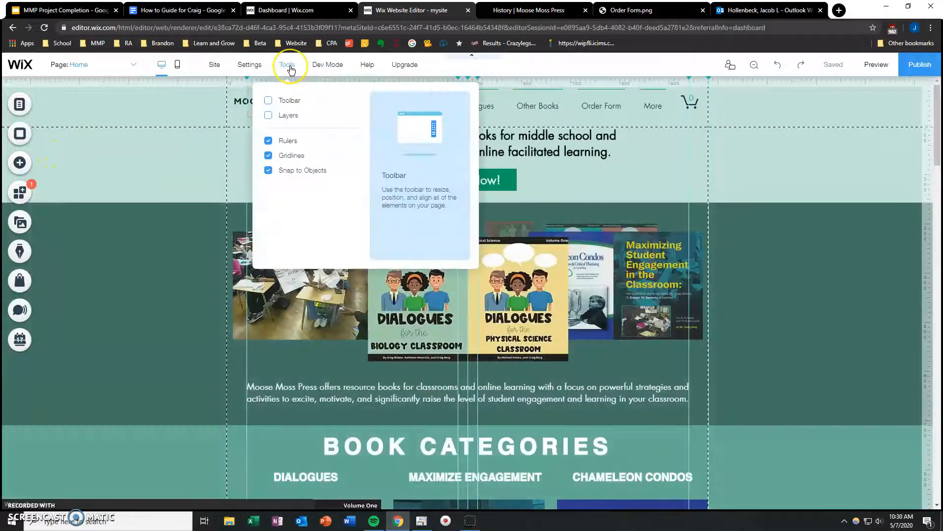
click(283, 142)
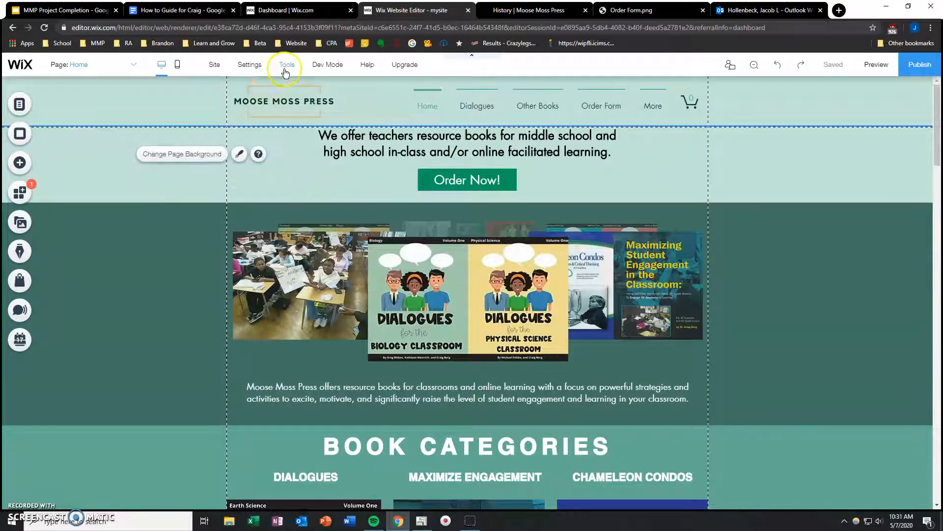
mouse_move(285, 72)
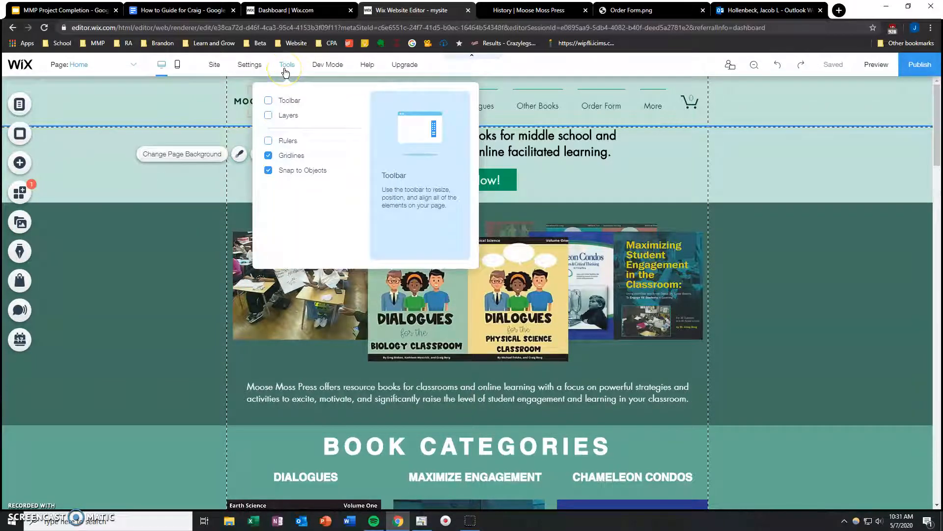
click(268, 140)
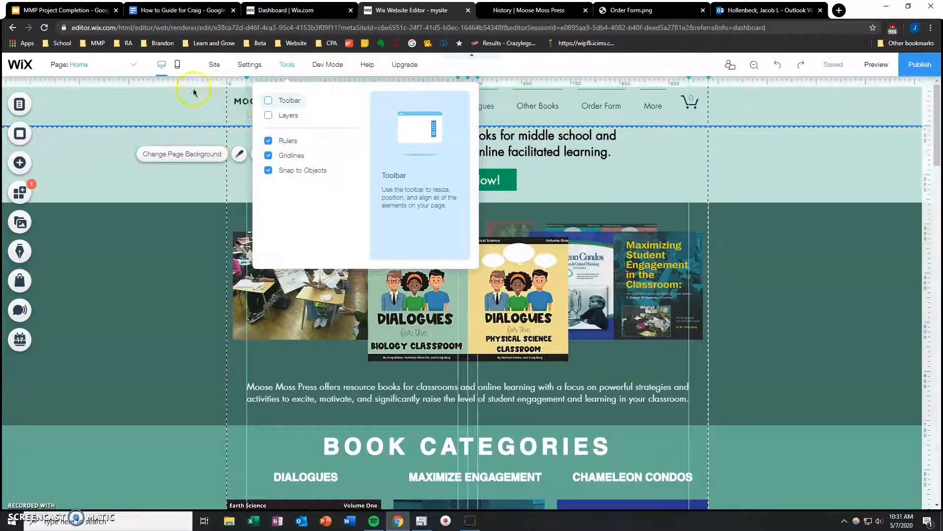
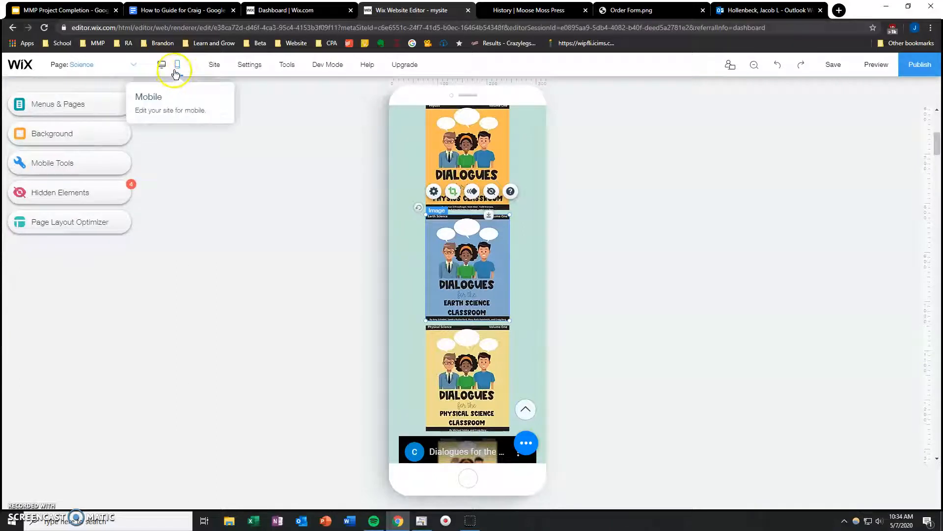
Step: Try moving the Earth Science book image up to the mobile page's edge, and undo the move
click(311, 240)
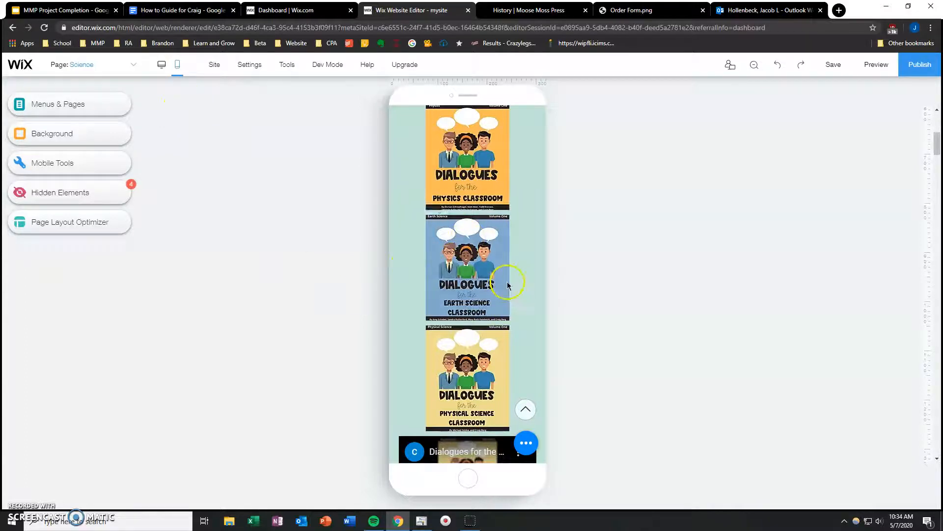
drag(463, 275, 426, 232)
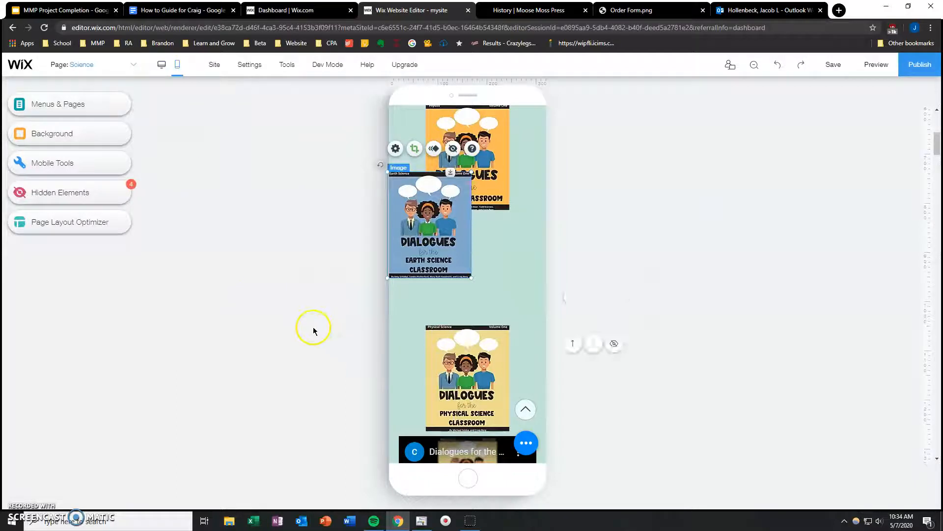
key(ctrl+z)
click(319, 304)
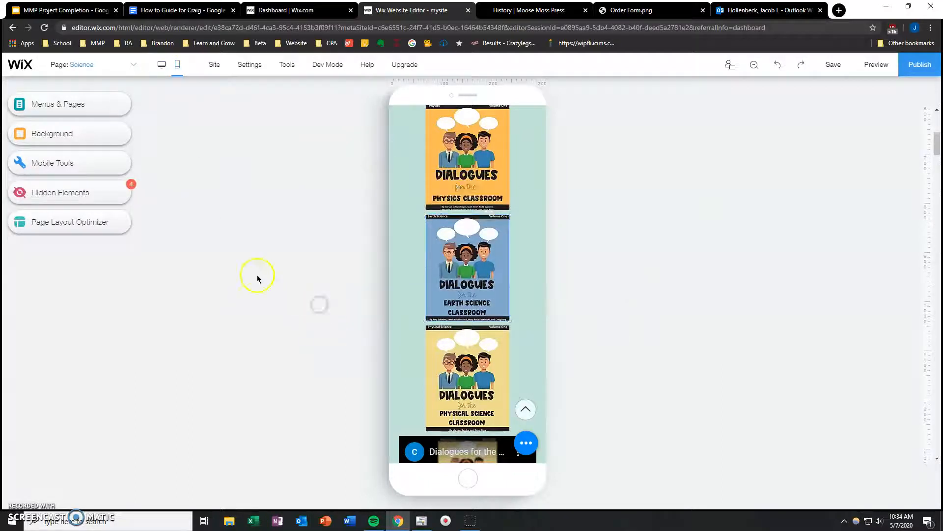
Step: View the Page Layout Optimizer for the mobile Science page, close it, and check the page's lower content
click(77, 230)
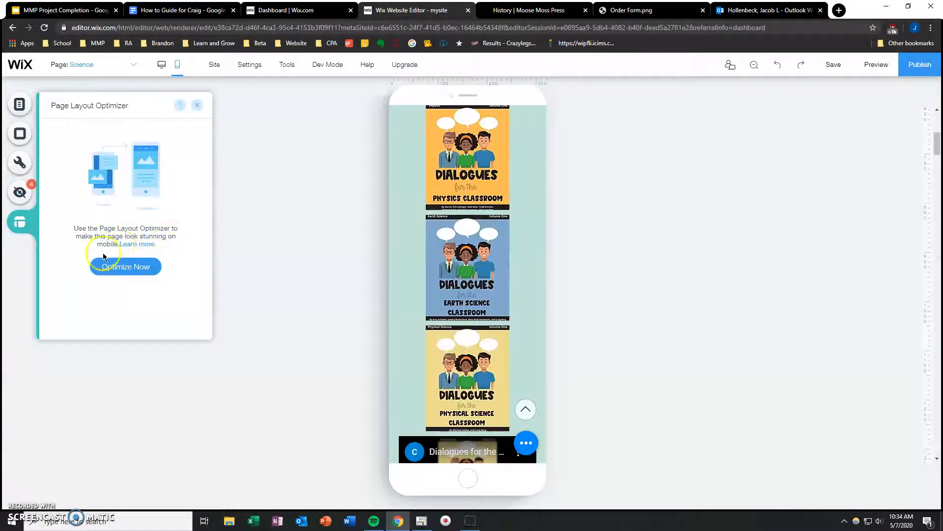
click(197, 105)
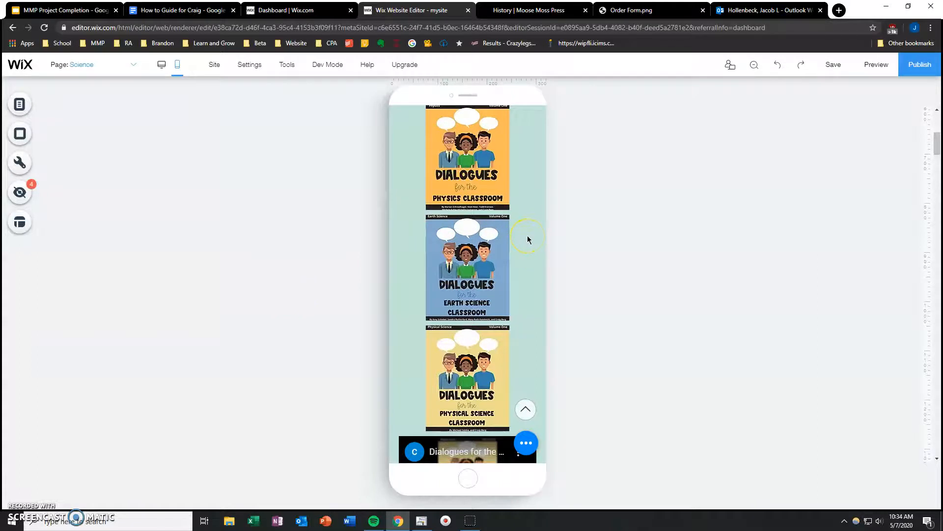
scroll(527, 235, down, 5)
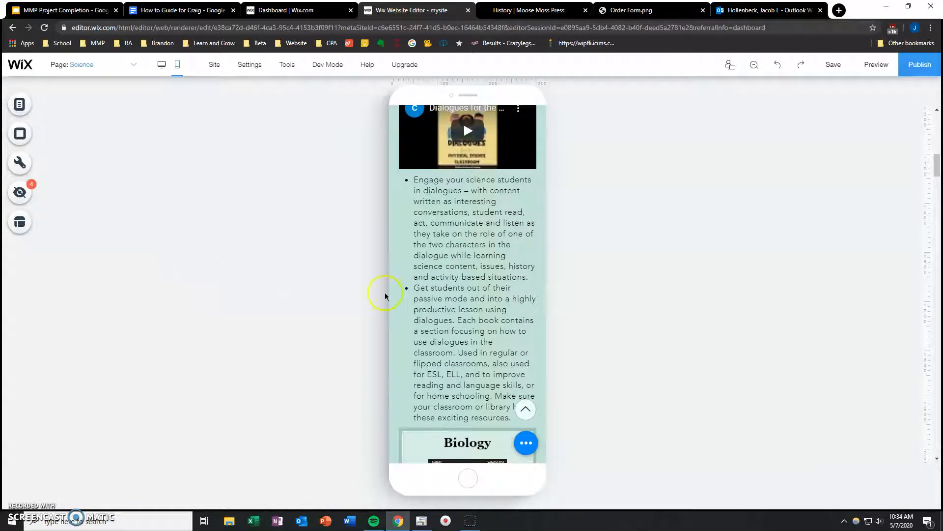
Step: Open the Home page in the mobile editor and examine its layout from the header to the Science Dialogues section
click(127, 68)
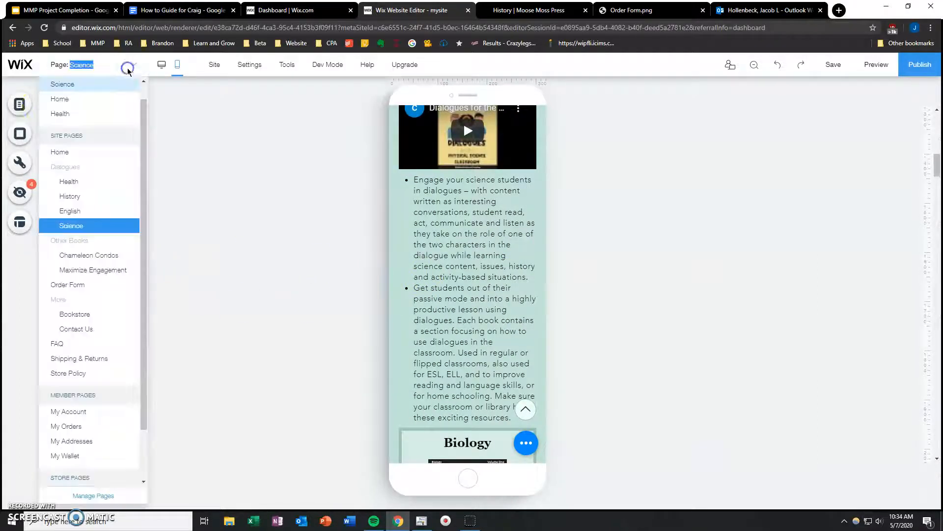
click(86, 152)
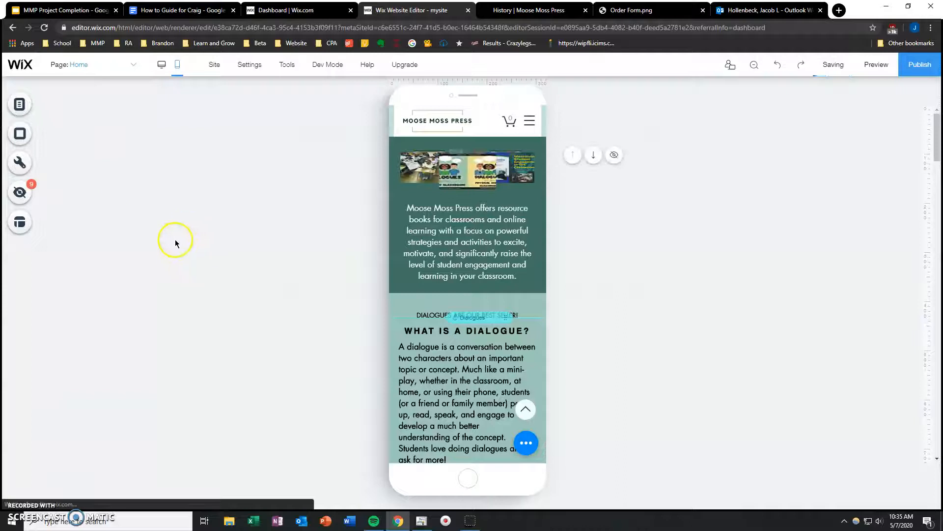
scroll(302, 277, down, 3)
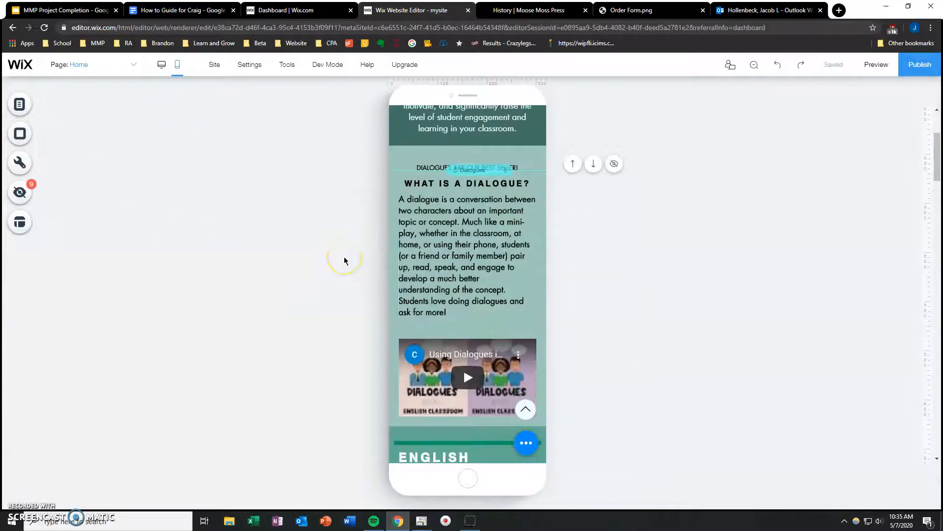
scroll(347, 261, down, 5)
scroll(345, 261, down, 10)
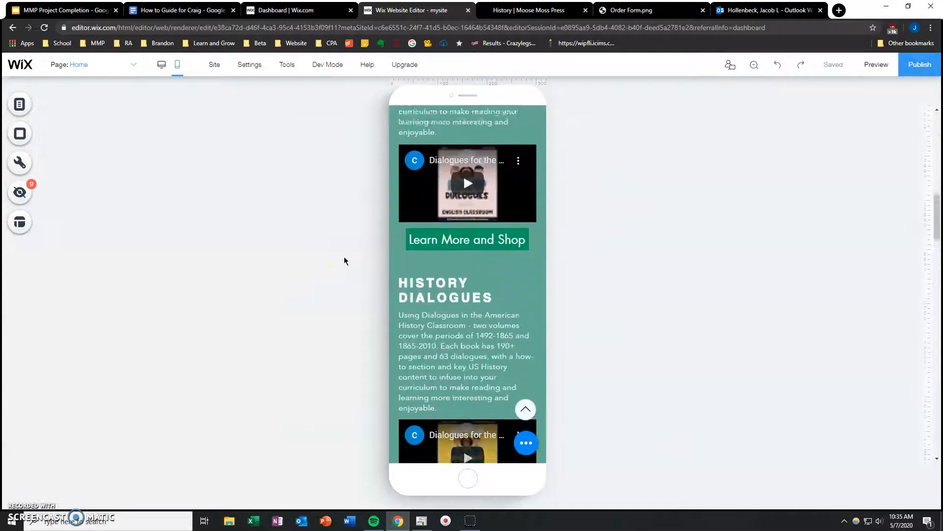
scroll(343, 261, down, 10)
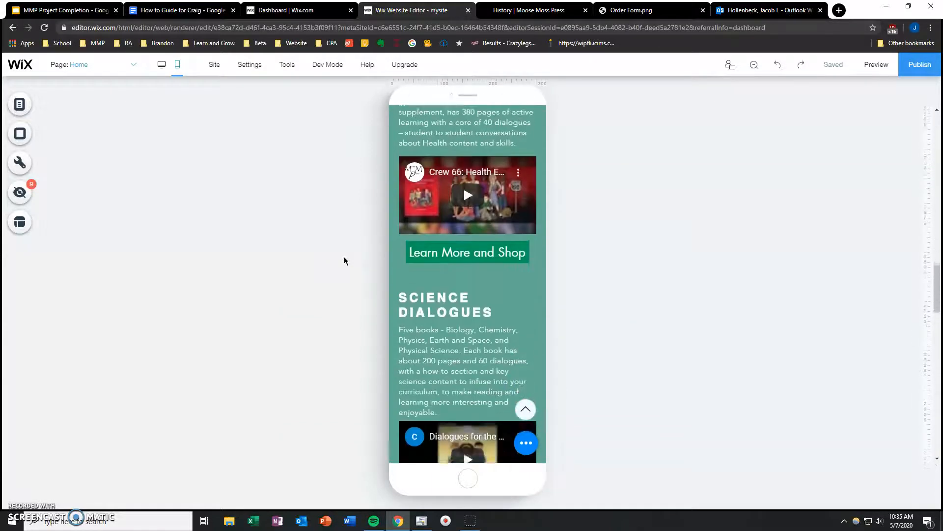
scroll(343, 256, up, 5)
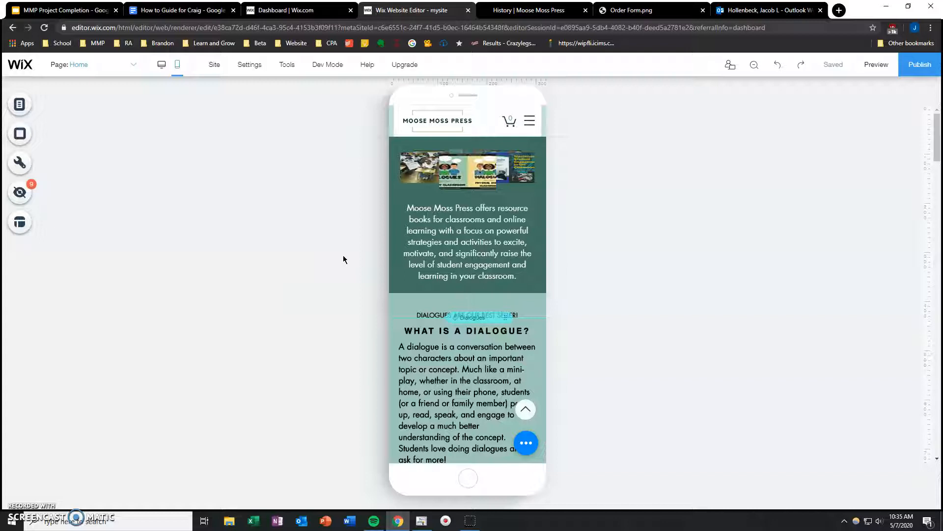
Step: Switch the Home page back to desktop editing and review the list of site pages
click(168, 258)
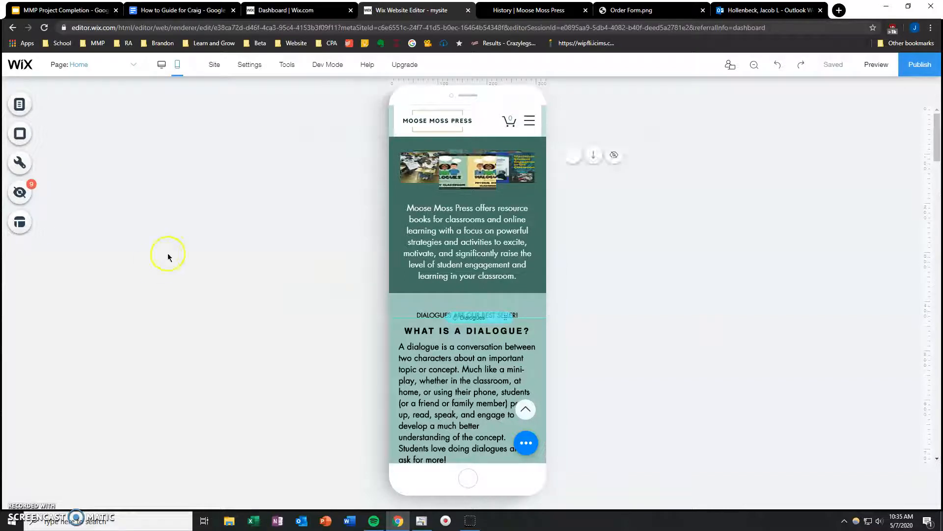
click(162, 69)
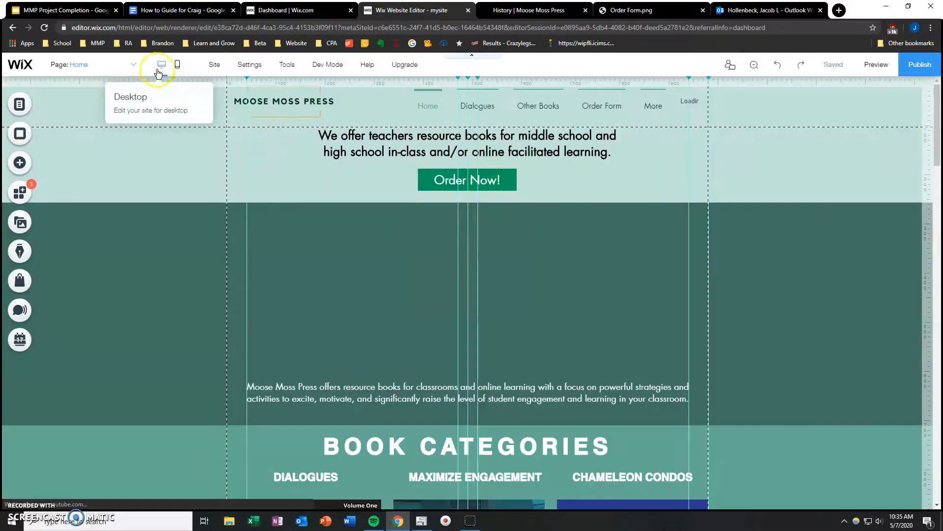
click(818, 102)
mouse_move(834, 66)
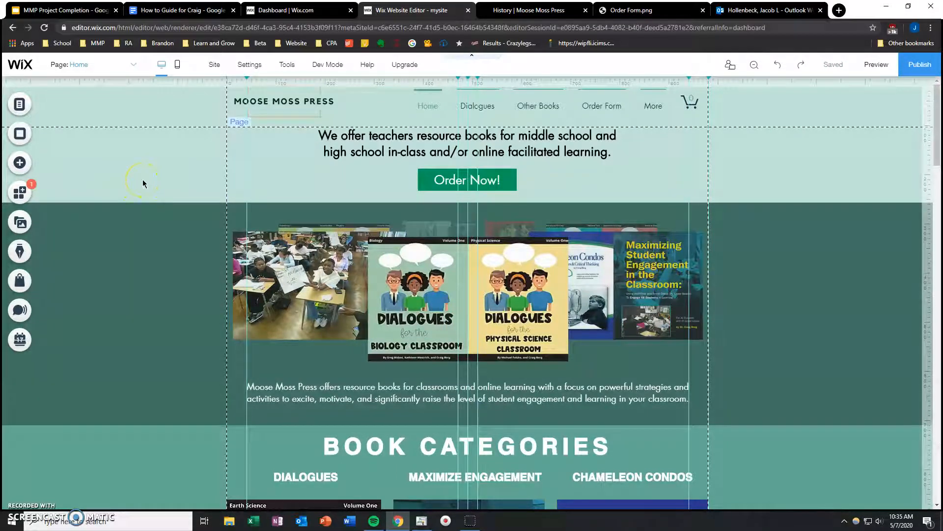
click(86, 65)
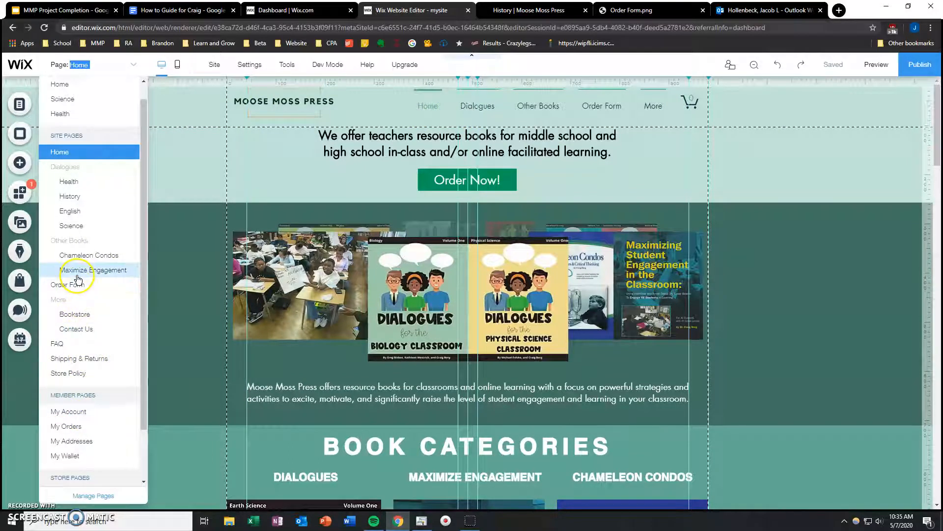
click(170, 186)
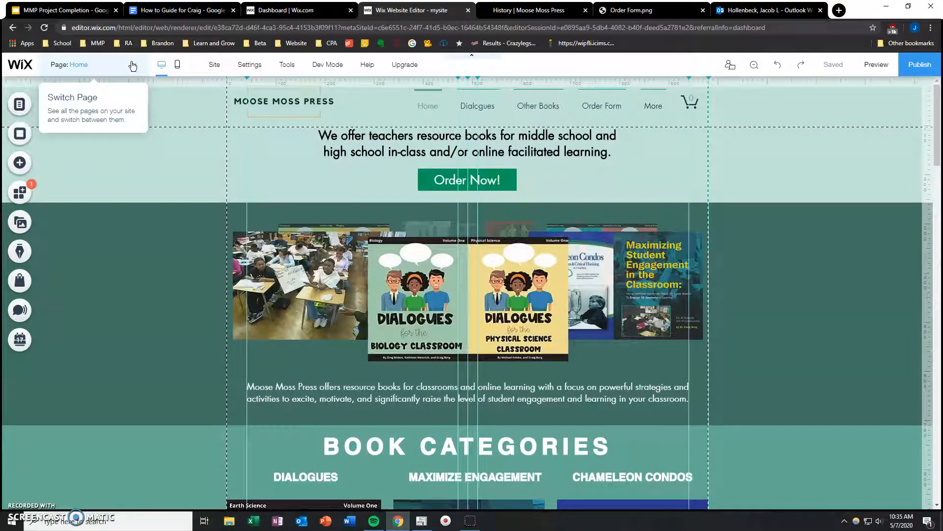
Step: Add a new page named "History of MMP" through the header menu's site menu manager
click(478, 107)
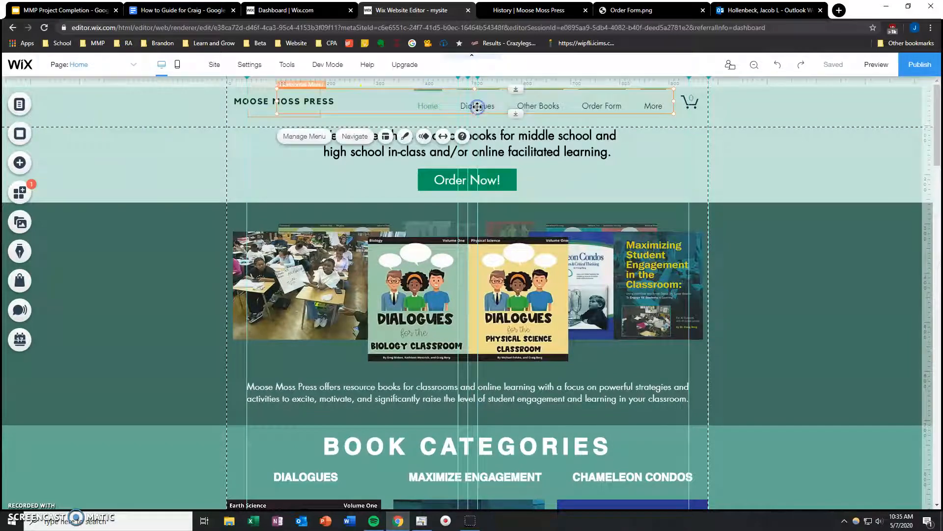
click(309, 138)
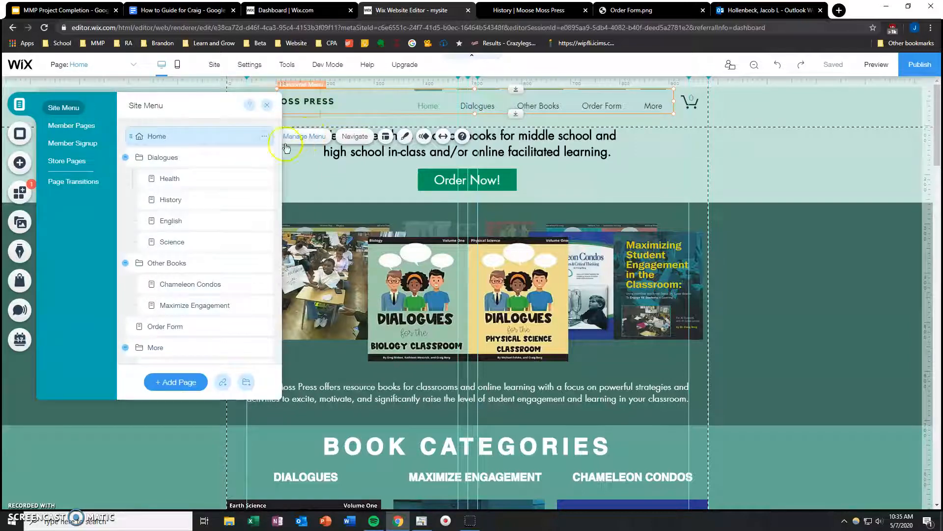
scroll(187, 241, down, 2)
click(180, 384)
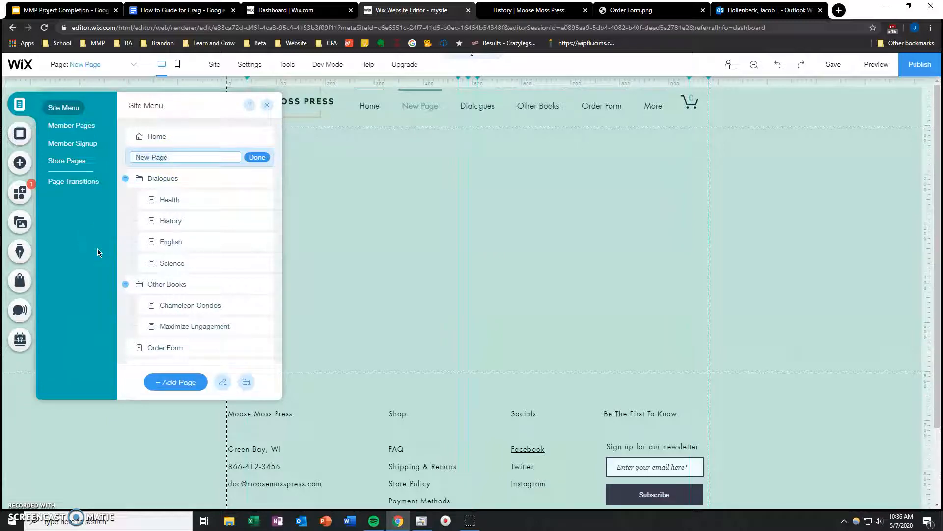
text(His)
key(BackSpace)
text(story of MMP)
click(269, 170)
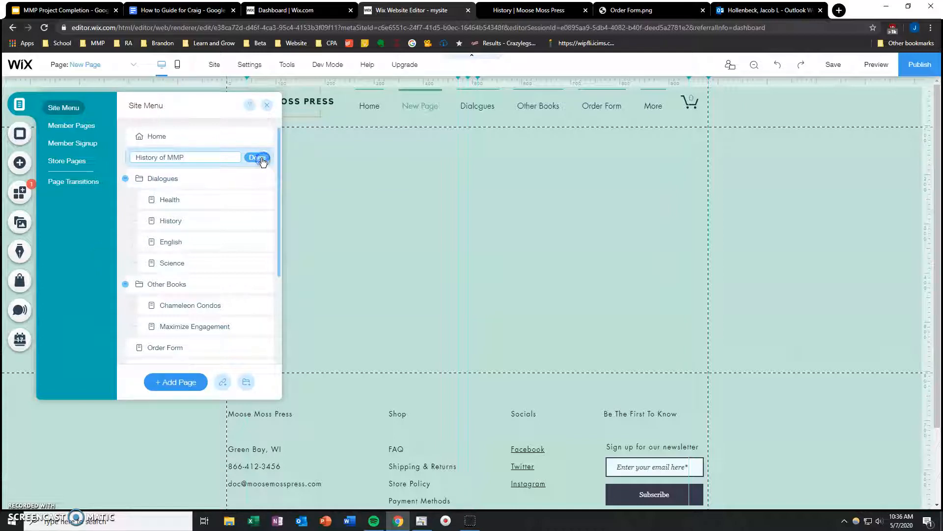
click(259, 157)
click(267, 105)
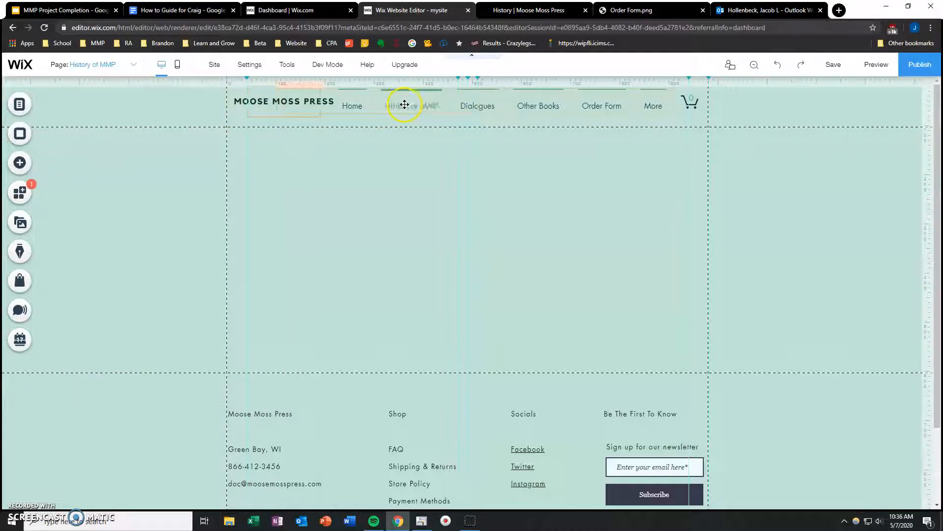
Step: Check where the History of MMP page sits in the editor's list of site pages
click(131, 67)
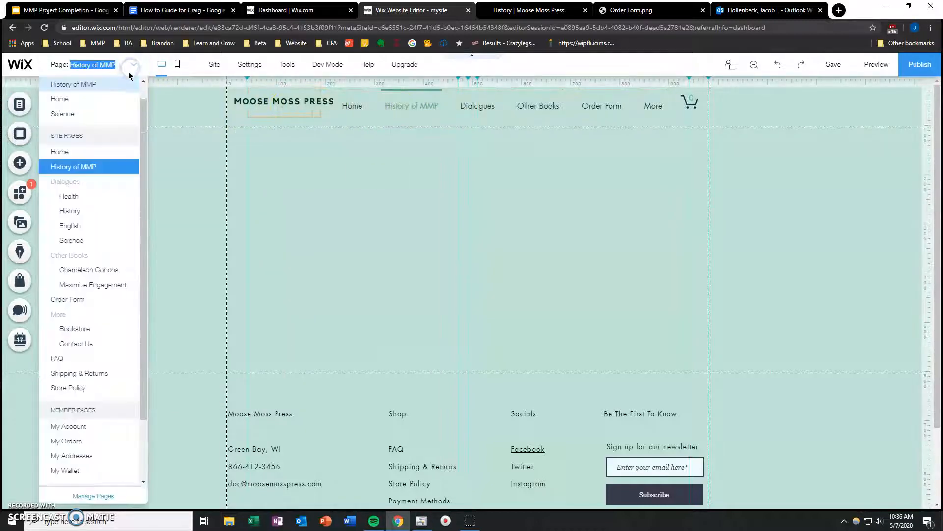
click(92, 166)
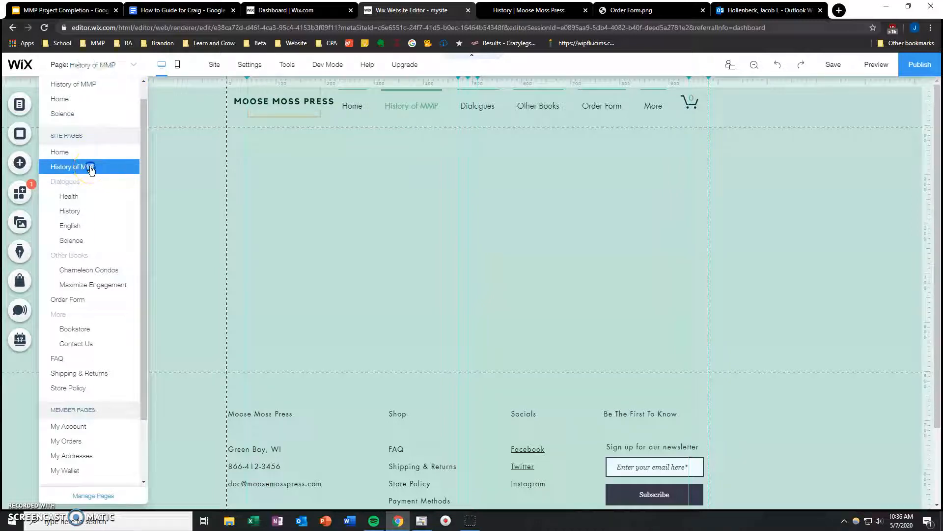
click(87, 150)
click(165, 122)
Step: Move the History of MMP page above Home in the site menu and back below it
click(409, 105)
click(309, 138)
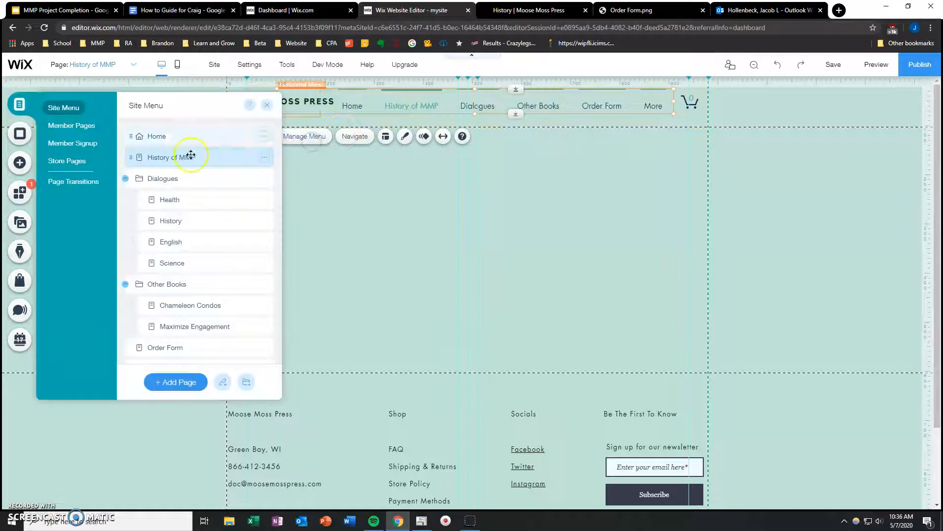
drag(177, 156, 172, 130)
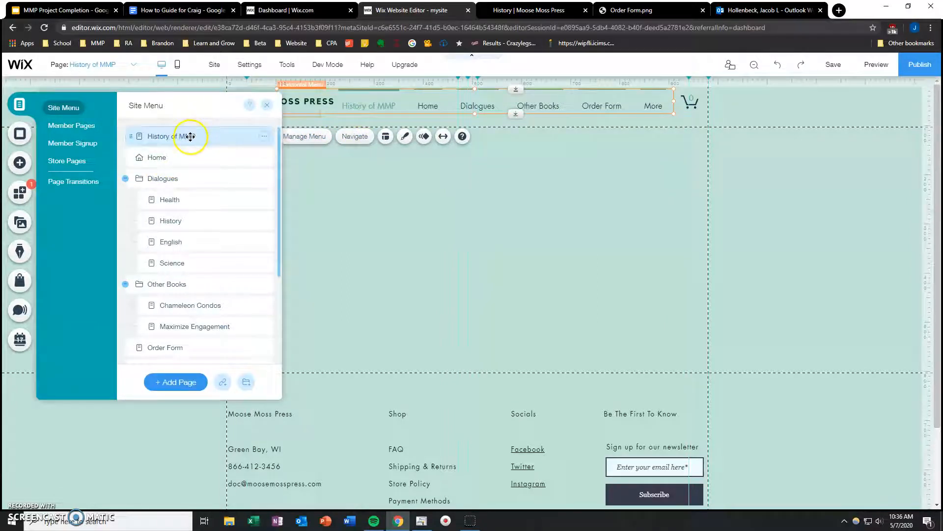
drag(190, 135, 188, 159)
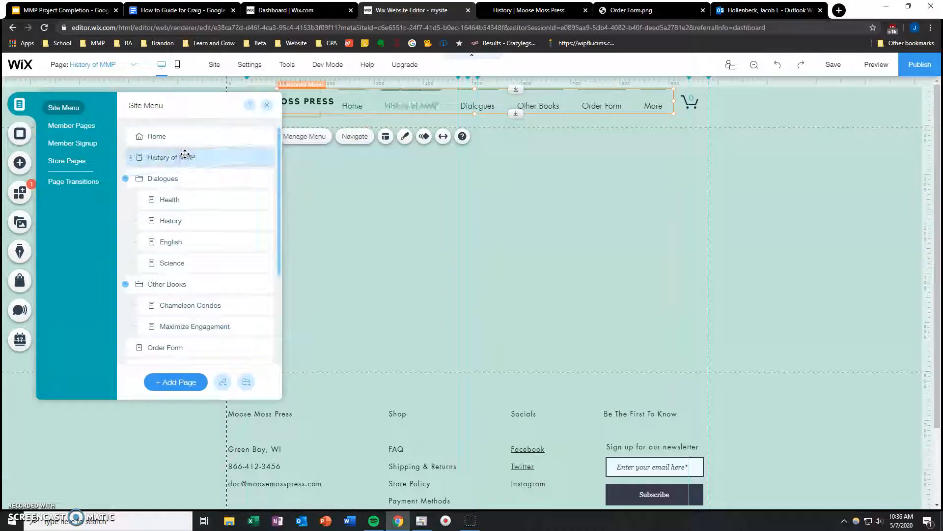
Step: Hide the History of MMP page from the site menu and show it again
click(264, 158)
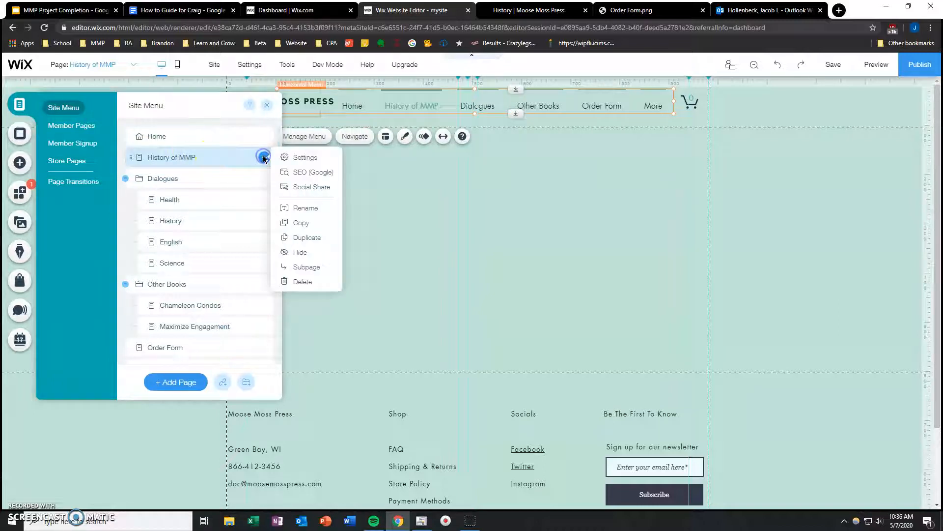
click(303, 252)
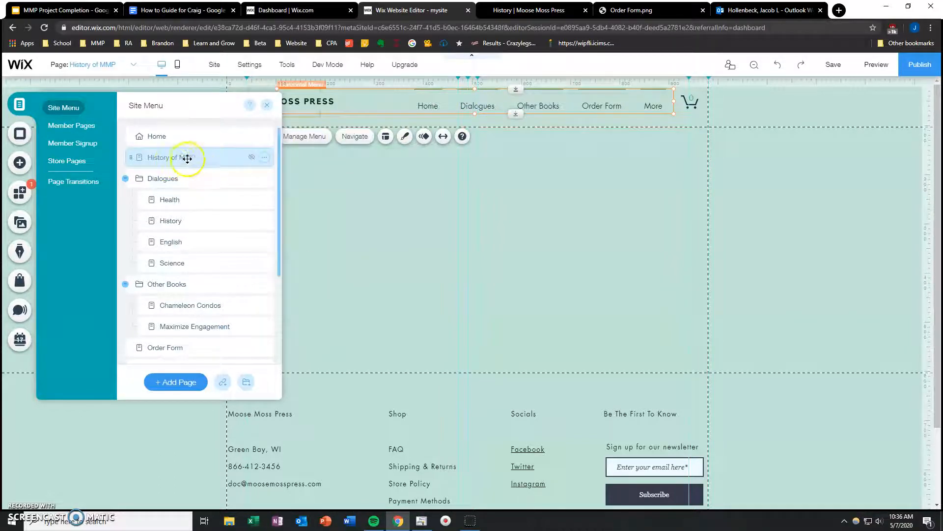
click(264, 157)
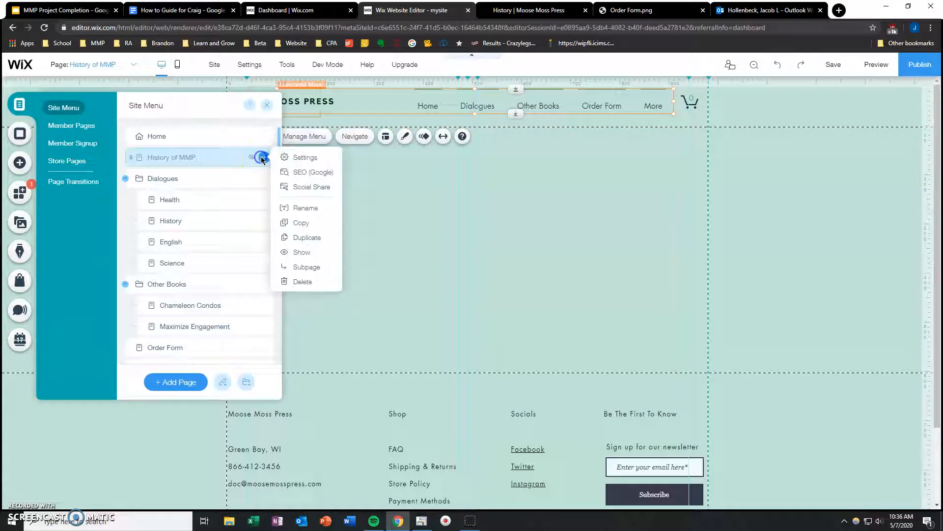
click(304, 252)
Step: Delete the History of MMP page from the site menu and close the menu manager
scroll(238, 204, down, 3)
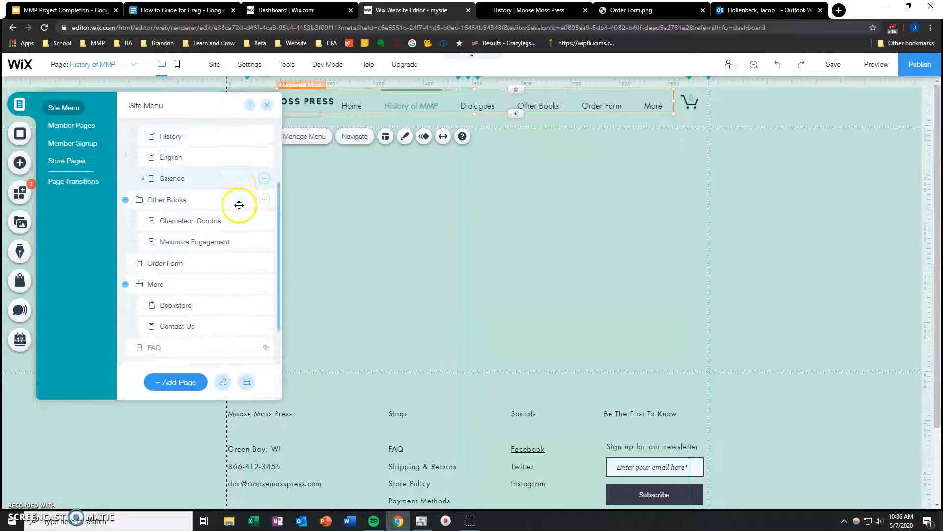
scroll(236, 211, up, 3)
click(264, 157)
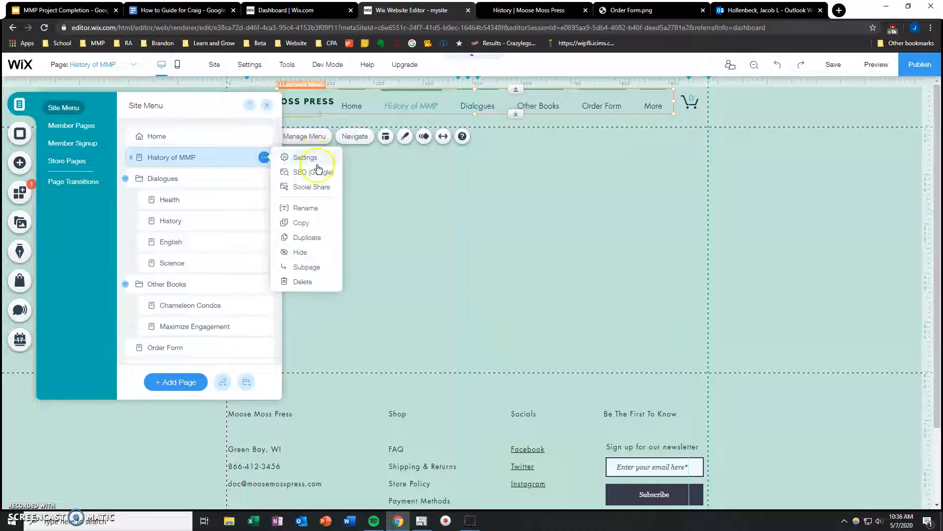
click(301, 282)
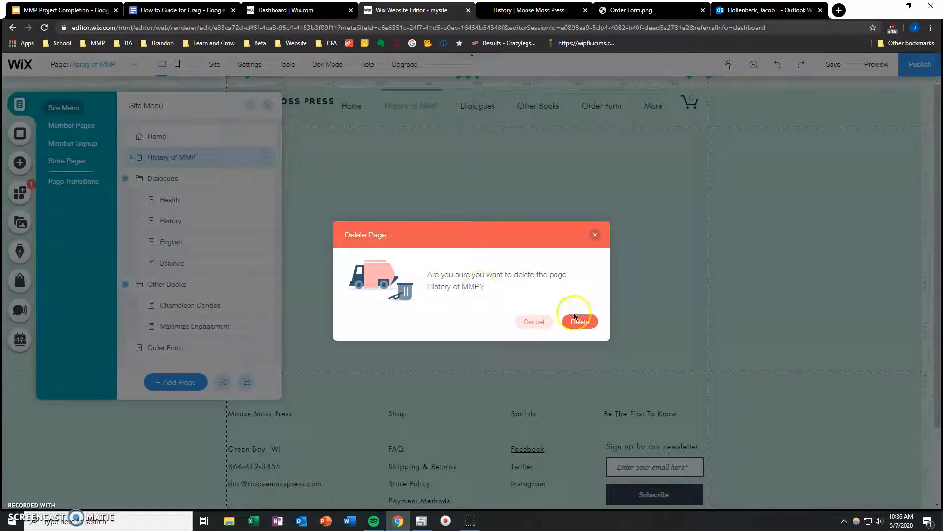
click(578, 319)
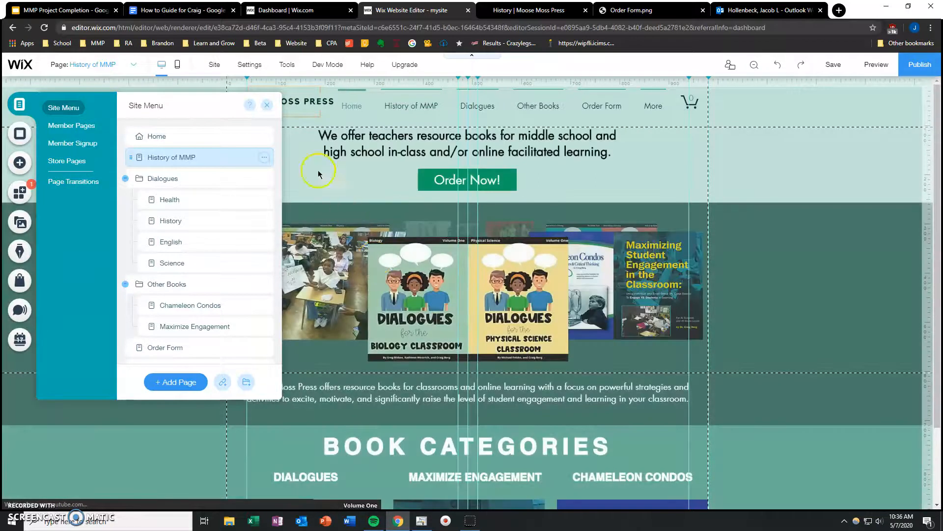
click(267, 107)
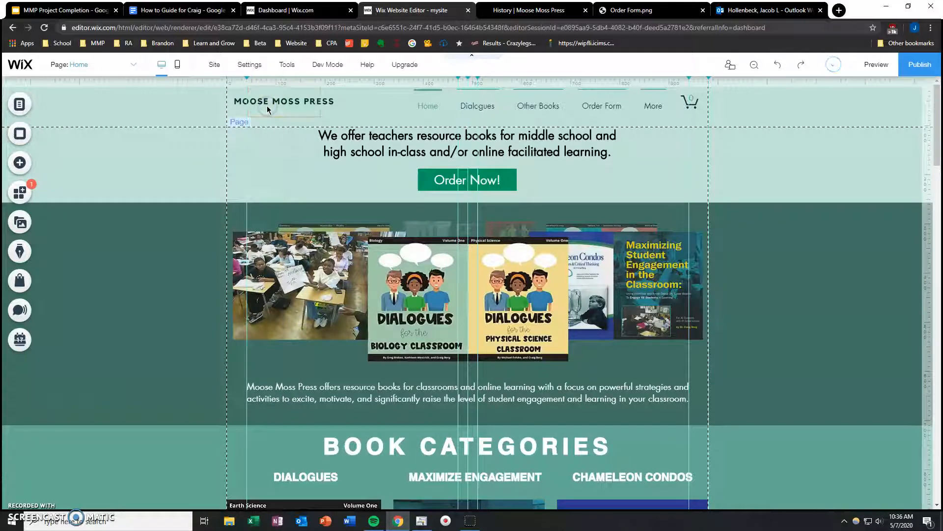
Step: Examine the Home page's sections in the Zoom Out & Reorder view
scroll(184, 202, down, 6)
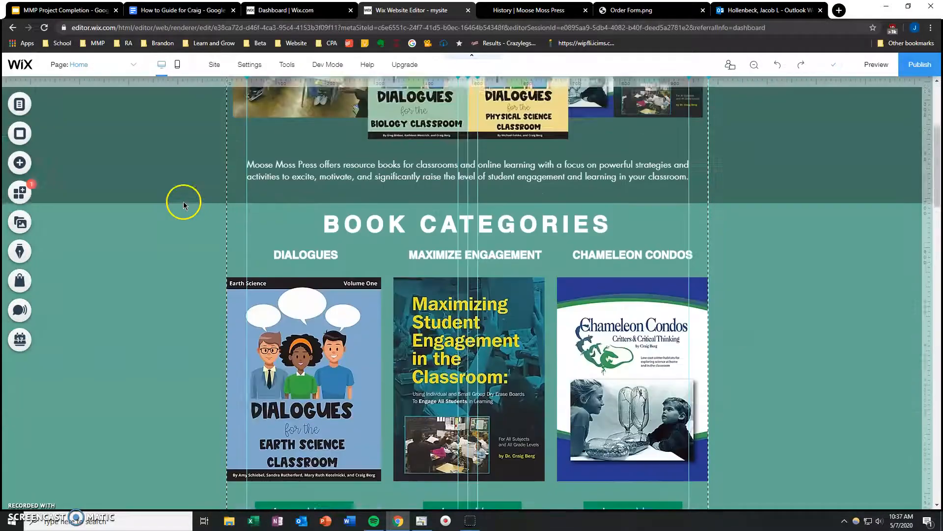
scroll(150, 226, up, 6)
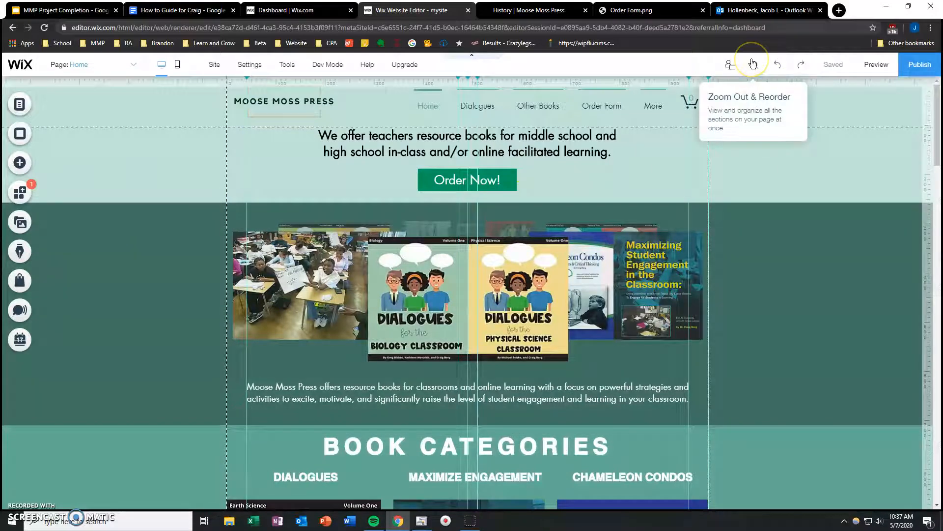
click(755, 68)
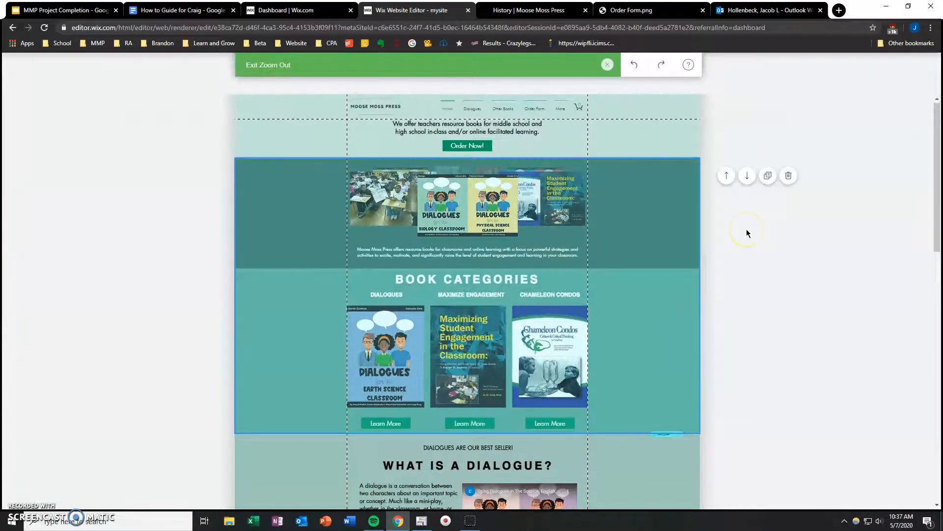
scroll(747, 231, down, 5)
scroll(636, 256, down, 9)
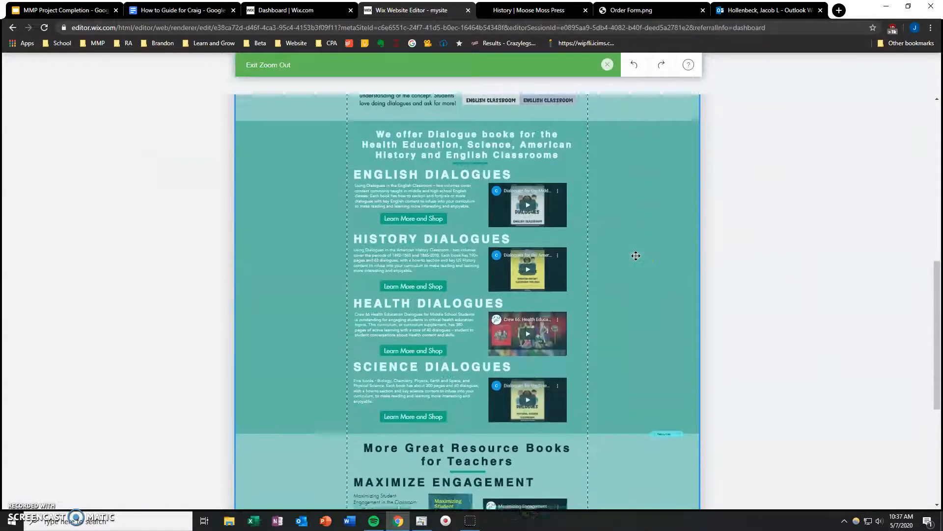
scroll(636, 256, up, 14)
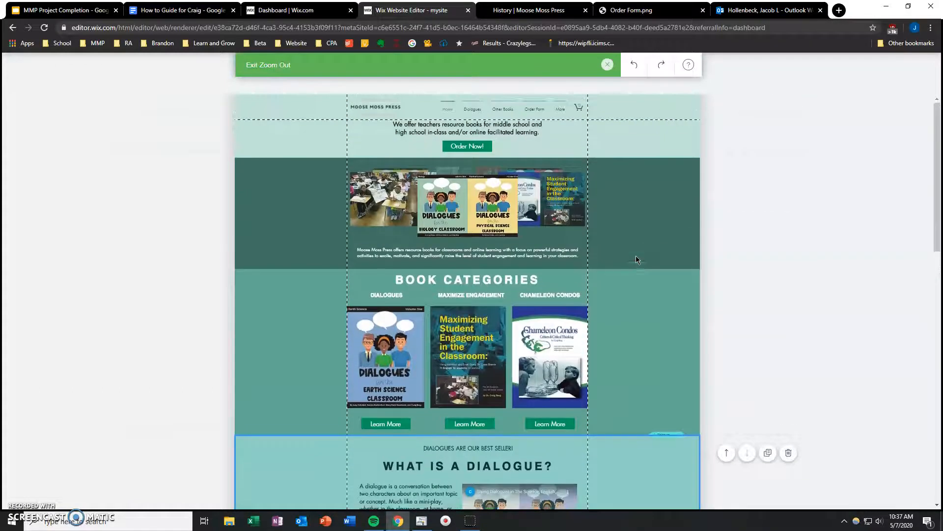
Step: Try to move the Home page's book carousel and categories section further down in the zoomed-out view
click(634, 232)
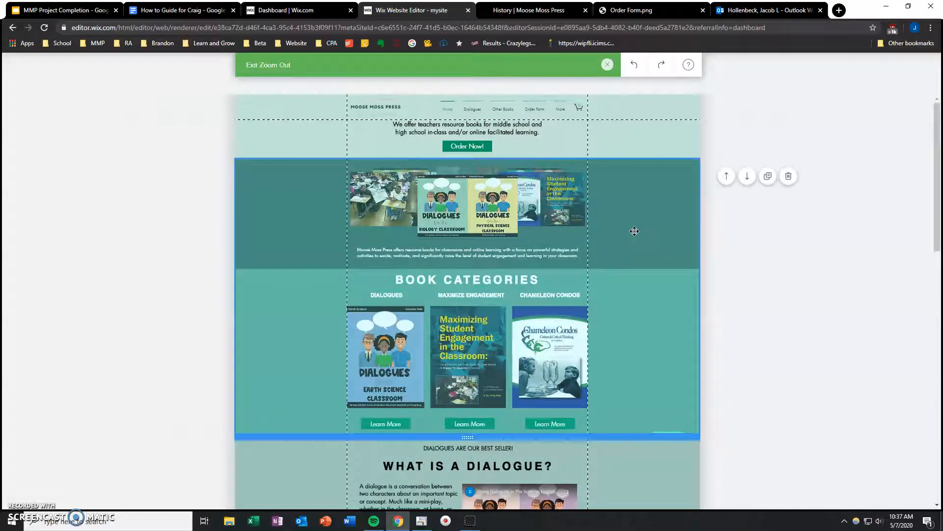
scroll(634, 231, down, 4)
drag(642, 192, 644, 445)
click(635, 370)
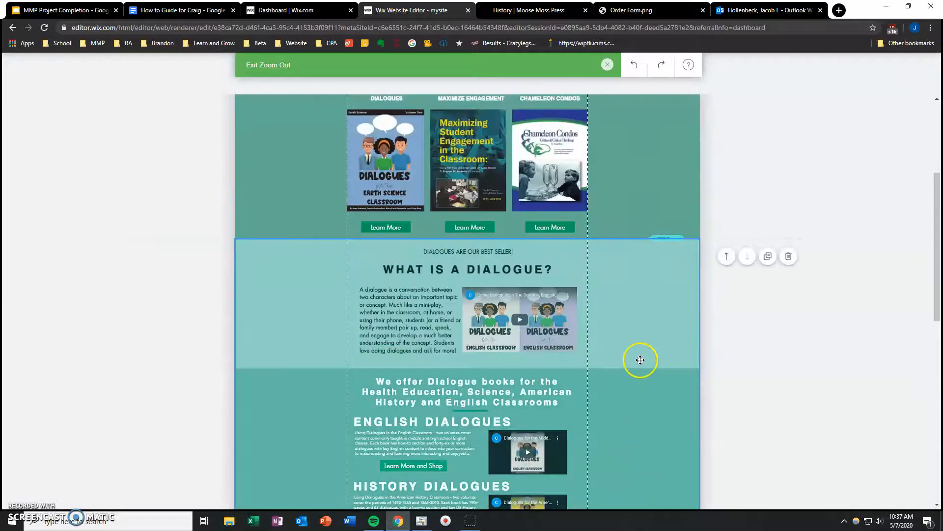
scroll(639, 359, up, 4)
click(642, 355)
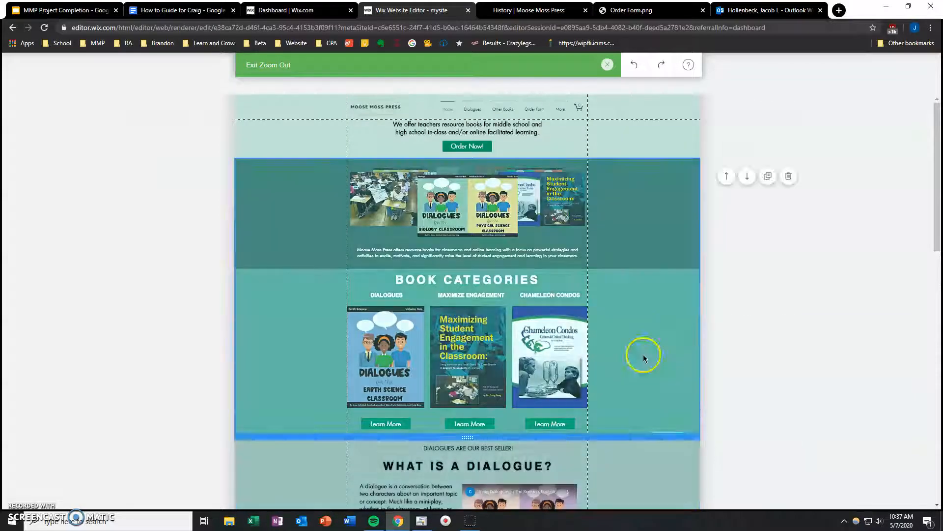
Step: Review the Home page's sections through the More Great Resource Books section and exit the zoomed-out view
scroll(753, 300, down, 4)
scroll(753, 300, up, 4)
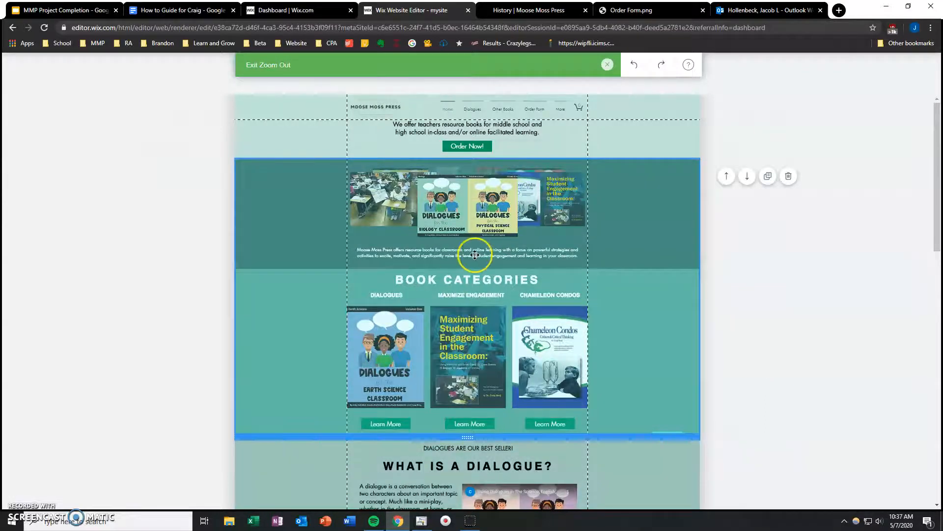
scroll(474, 249, down, 6)
click(319, 296)
scroll(445, 349, down, 5)
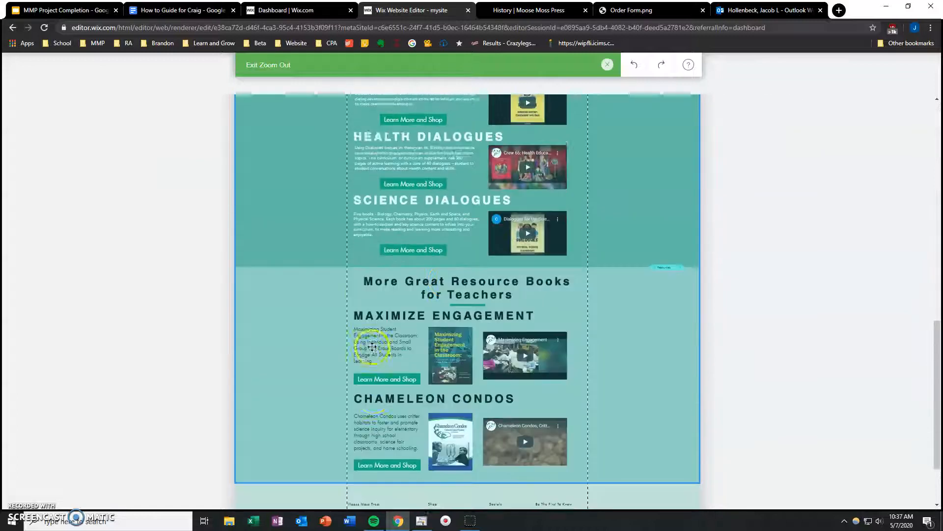
scroll(287, 322, up, 10)
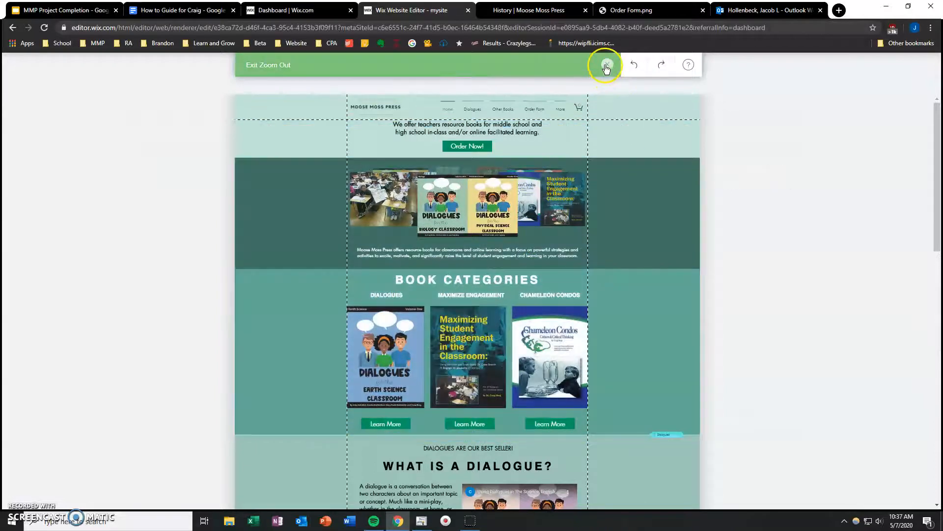
click(607, 68)
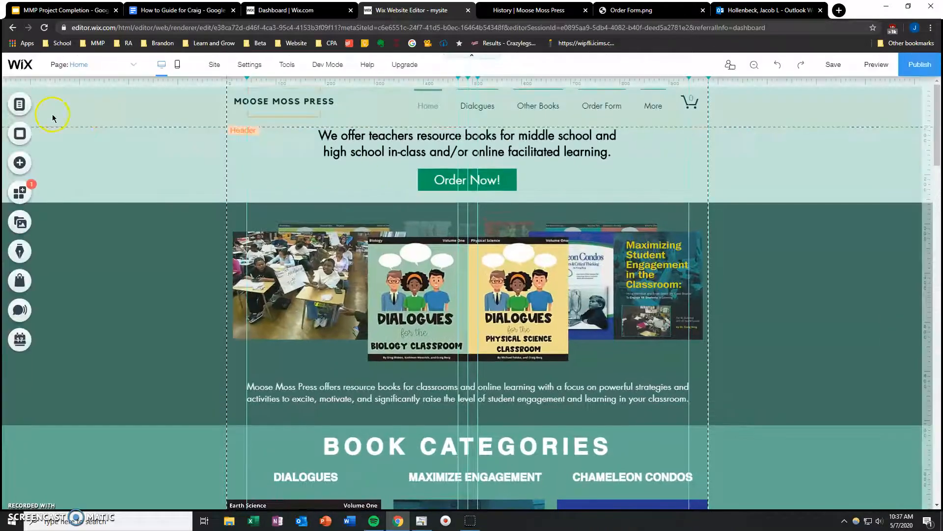
Step: Open the History page and show its book sections in the Zoom Out & Reorder view
click(90, 65)
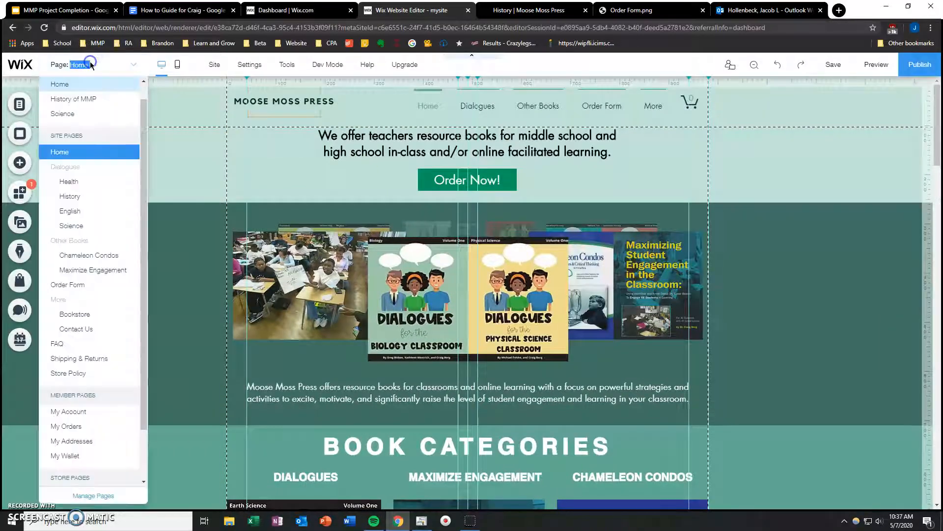
click(81, 196)
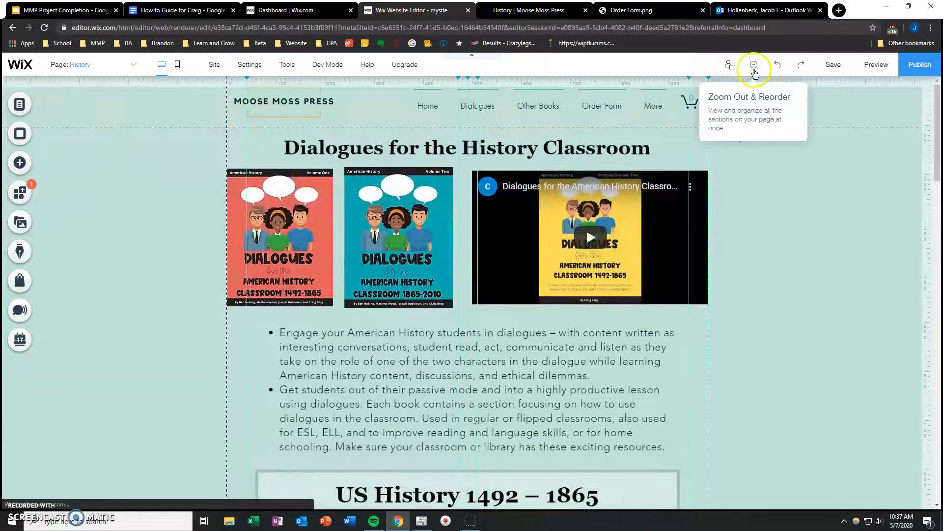
click(754, 70)
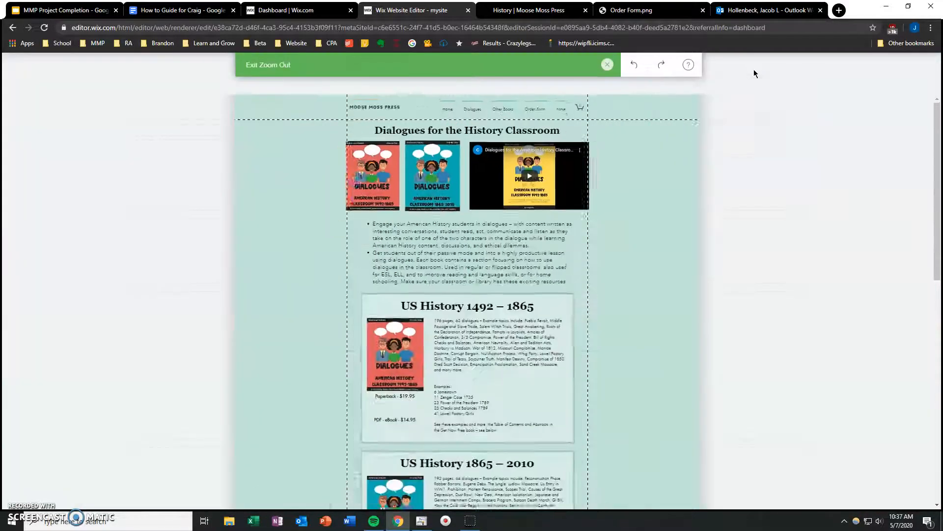
scroll(800, 331, down, 3)
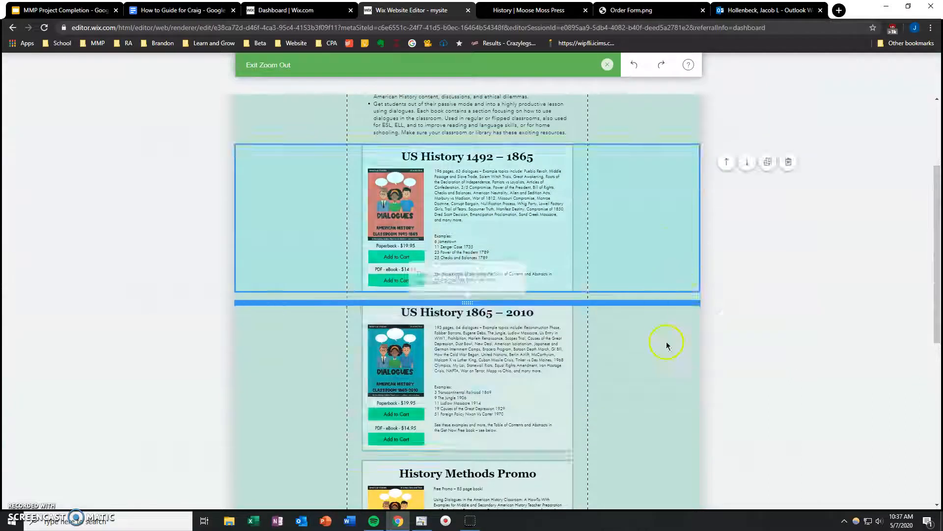
scroll(661, 352, down, 2)
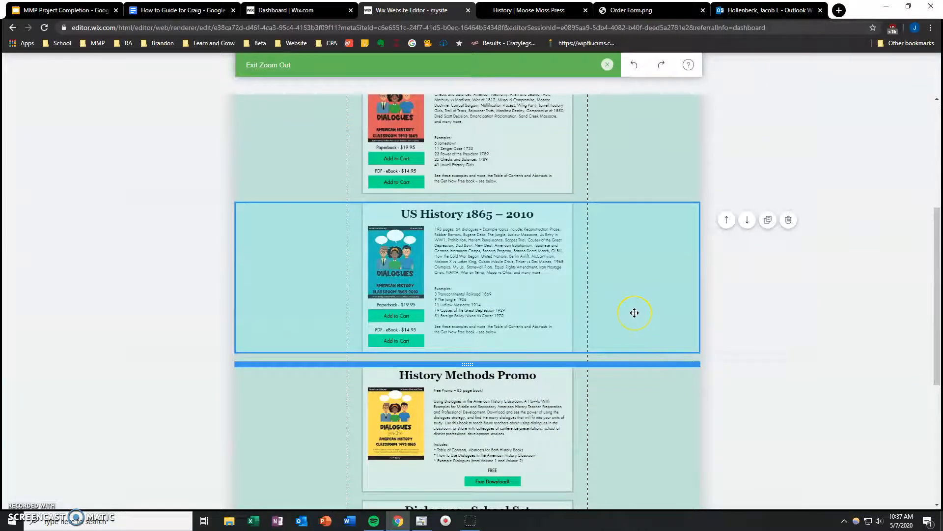
Step: Move the US History 1865 – 2010 section above US History 1492 – 1865 and back, and check the School Set's Delete Section option
scroll(635, 315, up, 2)
drag(633, 349, 623, 98)
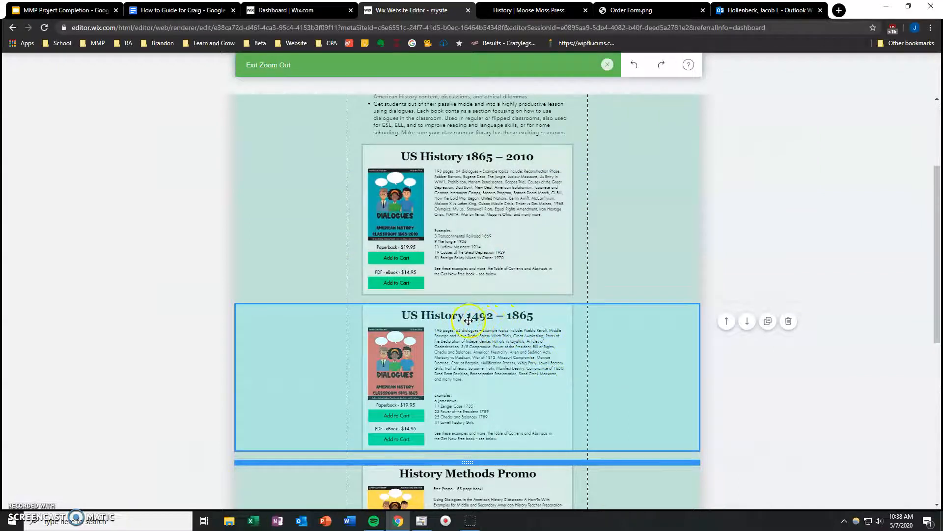
drag(634, 379, 641, 149)
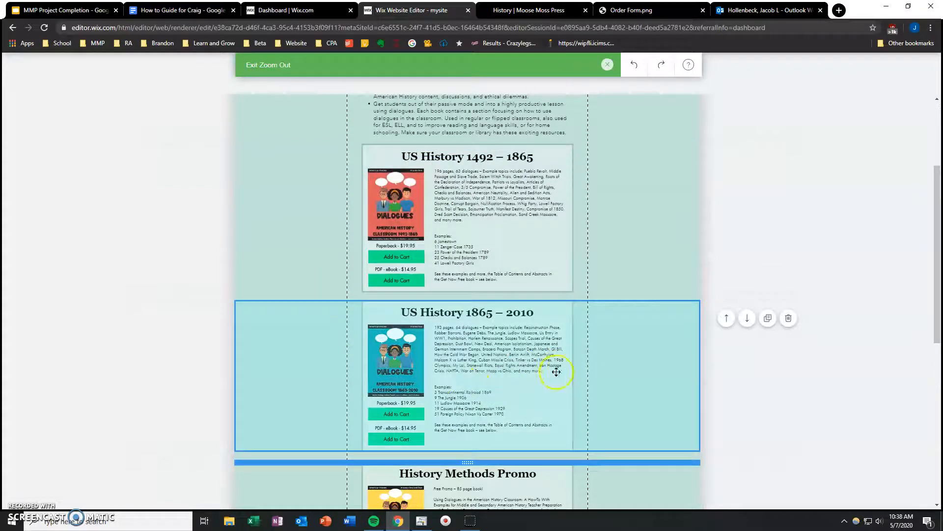
scroll(794, 432, down, 4)
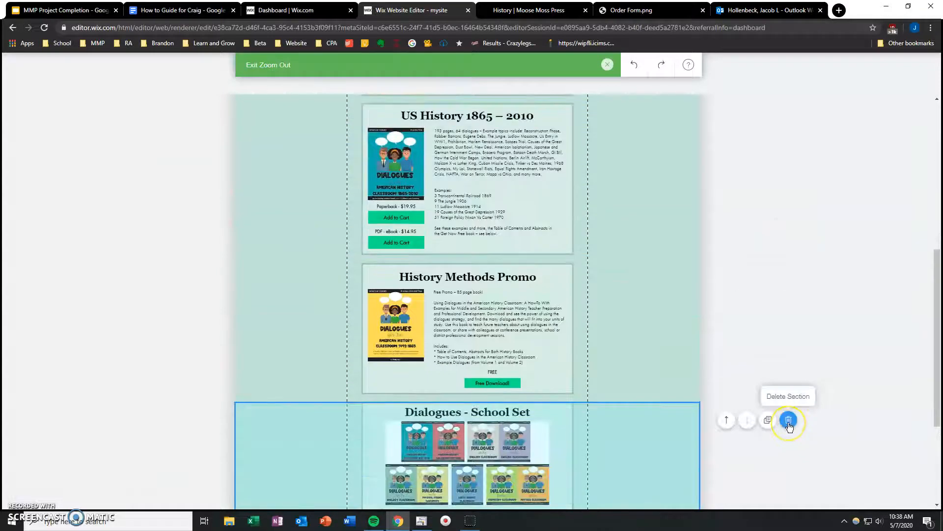
click(788, 420)
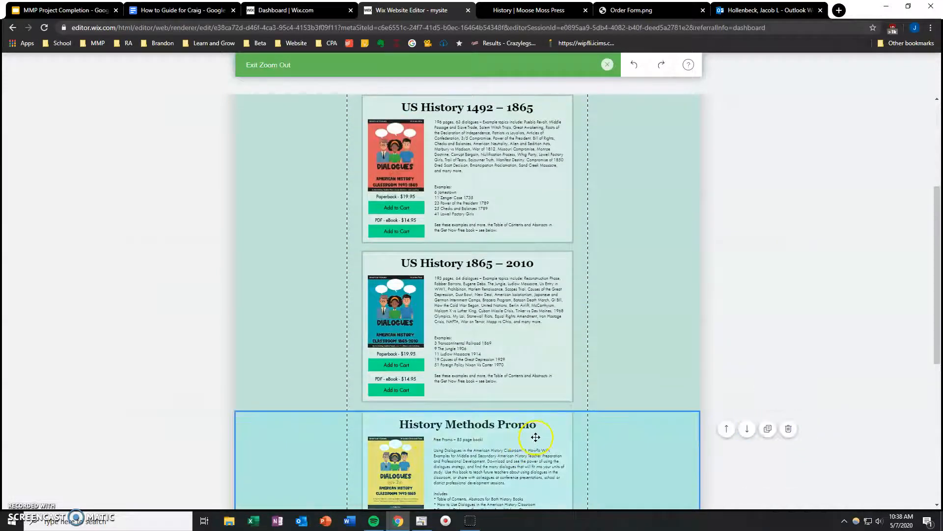
Step: Swap the two US History sections once more and restore their original order
scroll(362, 436, up, 3)
drag(589, 430, 508, 423)
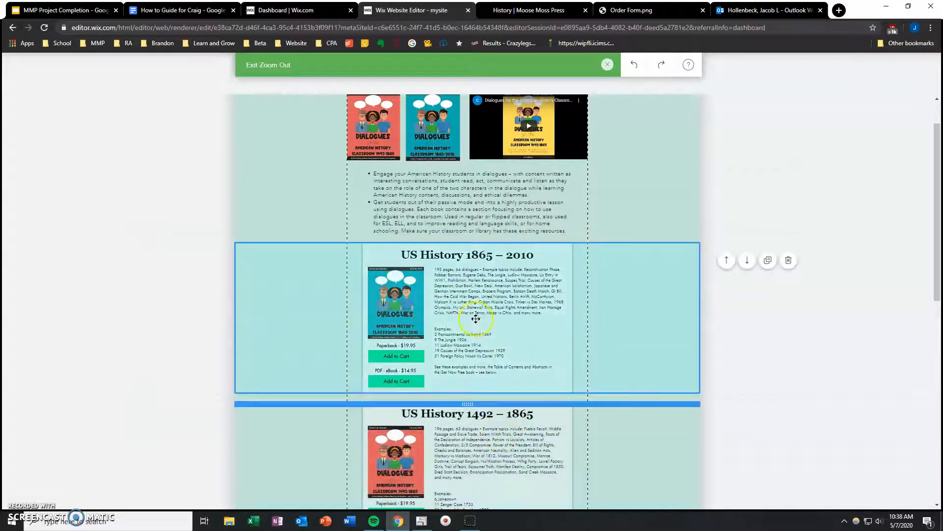
drag(656, 271, 655, 482)
click(797, 327)
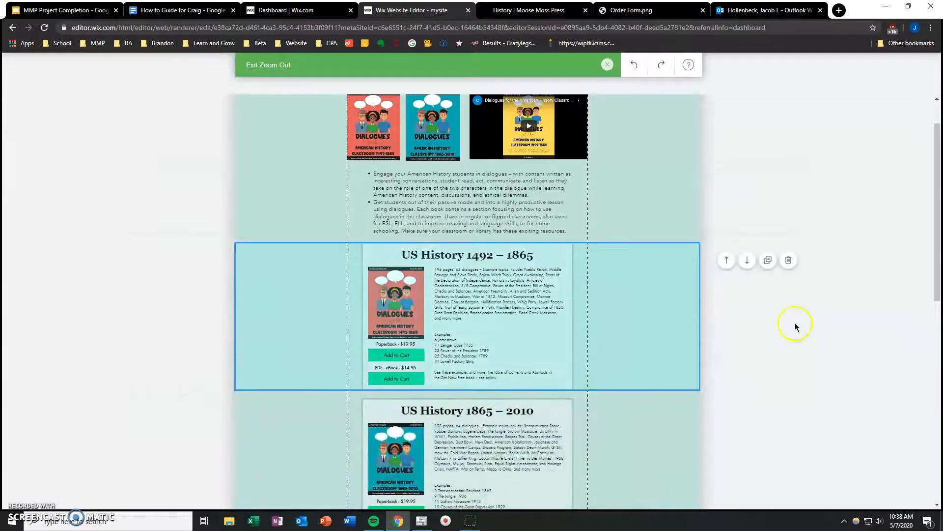
scroll(857, 372, up, 1)
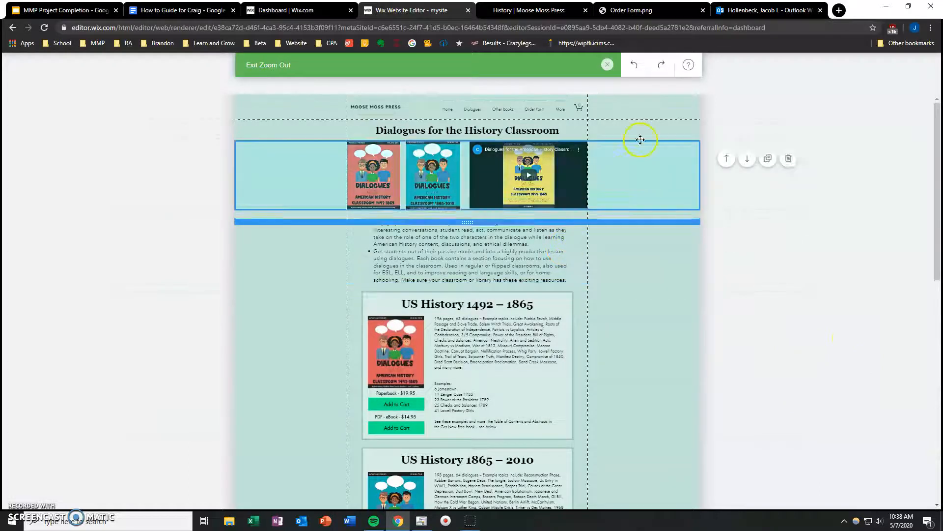
Step: Exit the zoomed-out view and look through the element categories available to add to the page, including Store and Lists & Grids
click(600, 64)
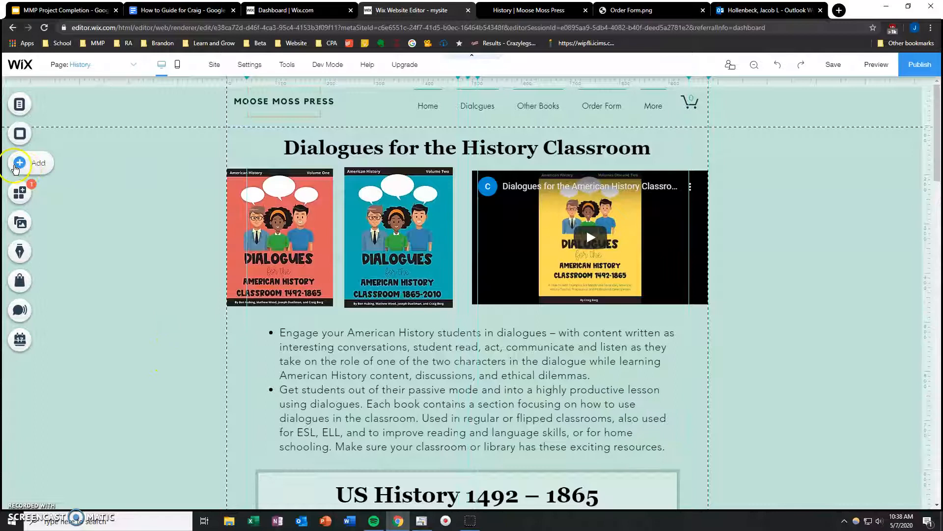
click(18, 164)
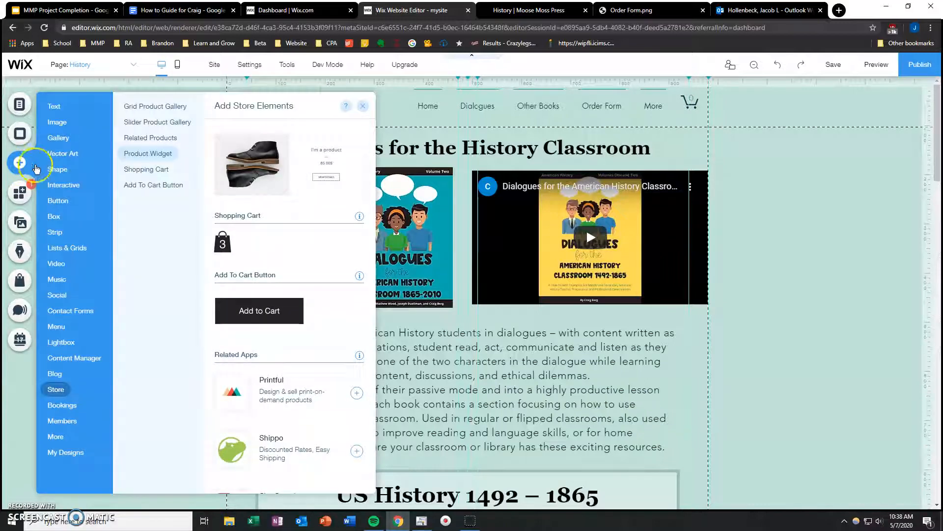
mouse_move(45, 446)
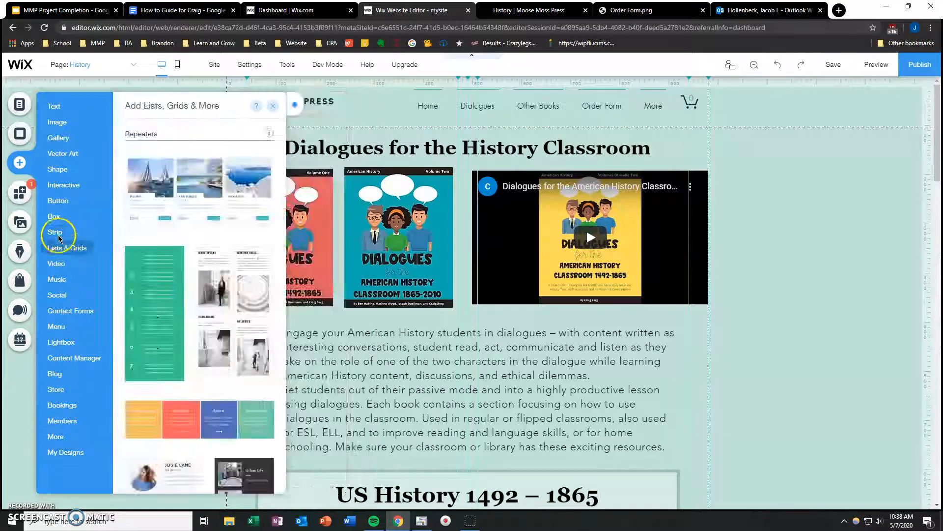
click(21, 374)
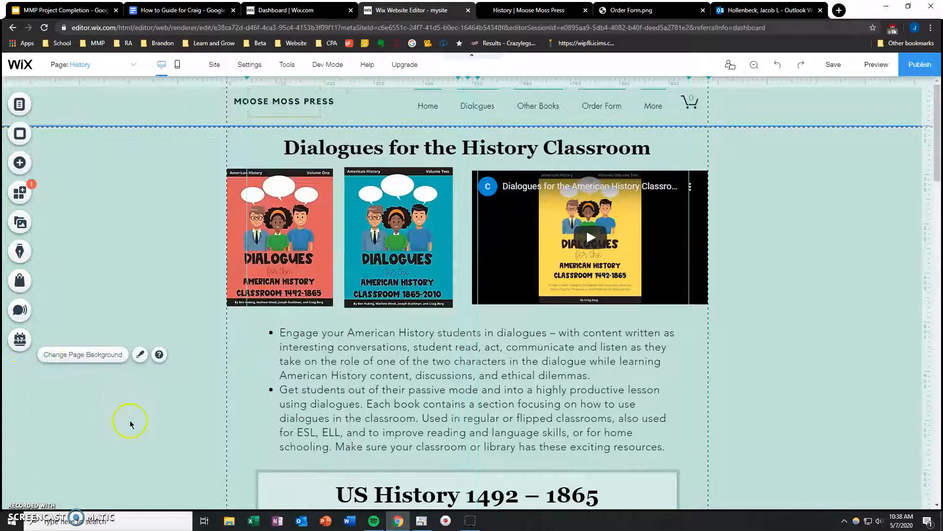
Step: Select the bulleted description text on the History page to view its editing options
scroll(142, 422, down, 2)
scroll(154, 423, down, 1)
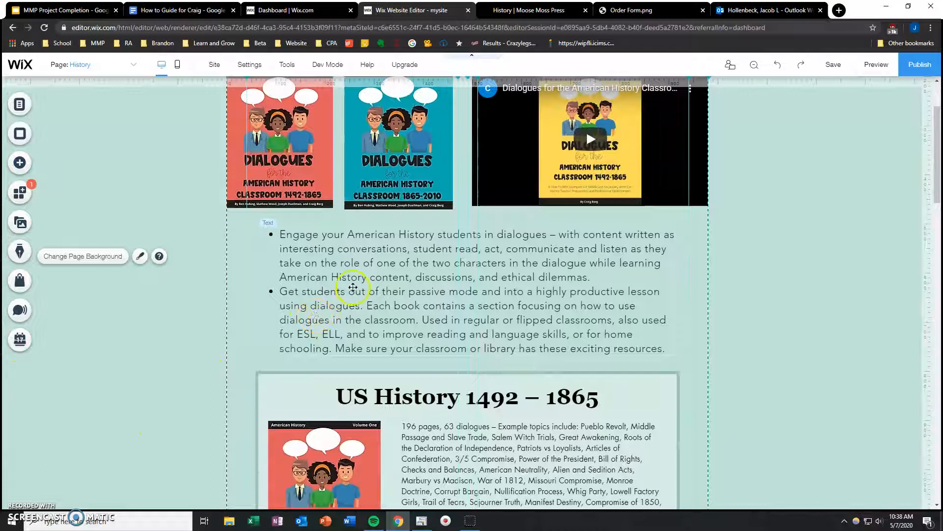
click(377, 305)
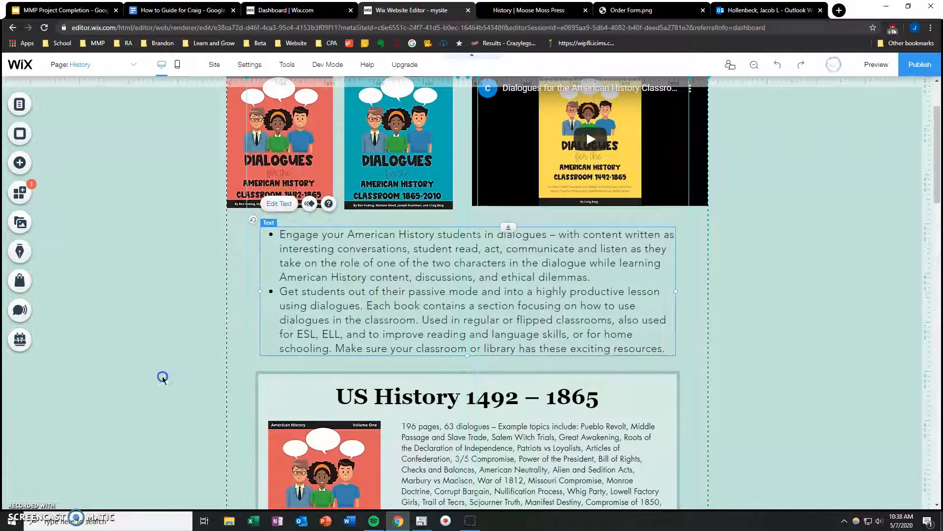
Step: View the Image Frame Design options of the US History 1492 – 1865 cover image and close them
scroll(162, 377, down, 2)
click(349, 388)
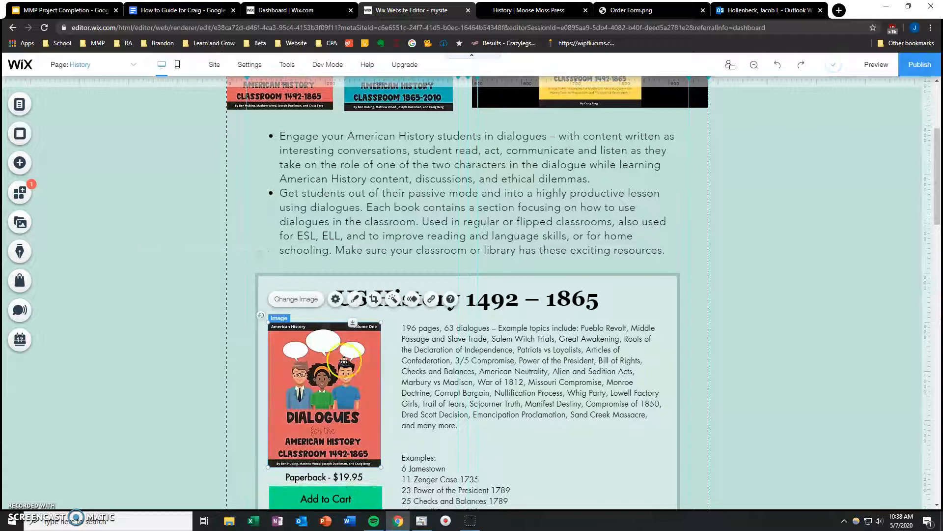
click(312, 300)
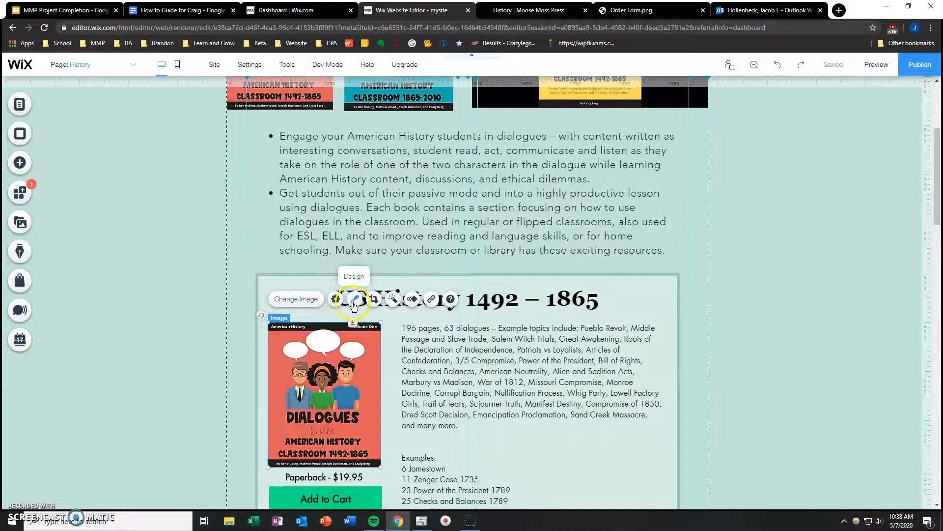
click(355, 300)
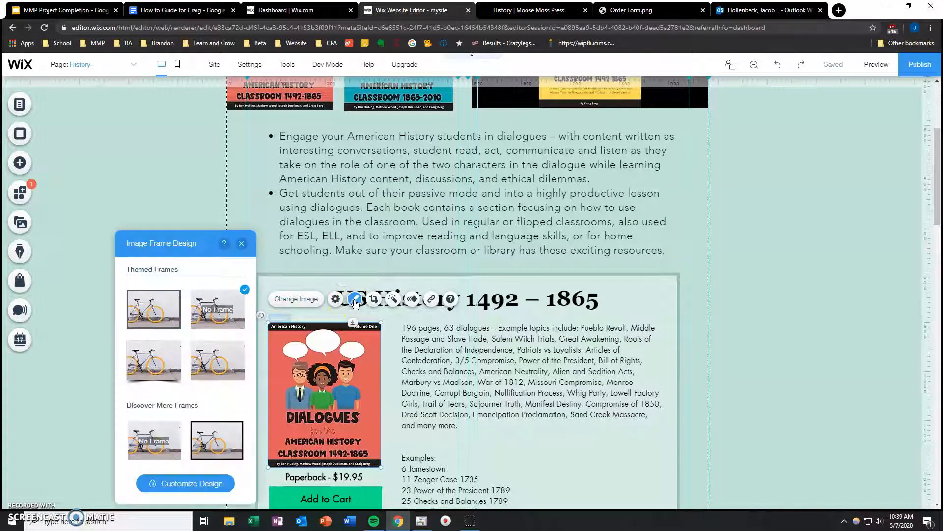
click(242, 244)
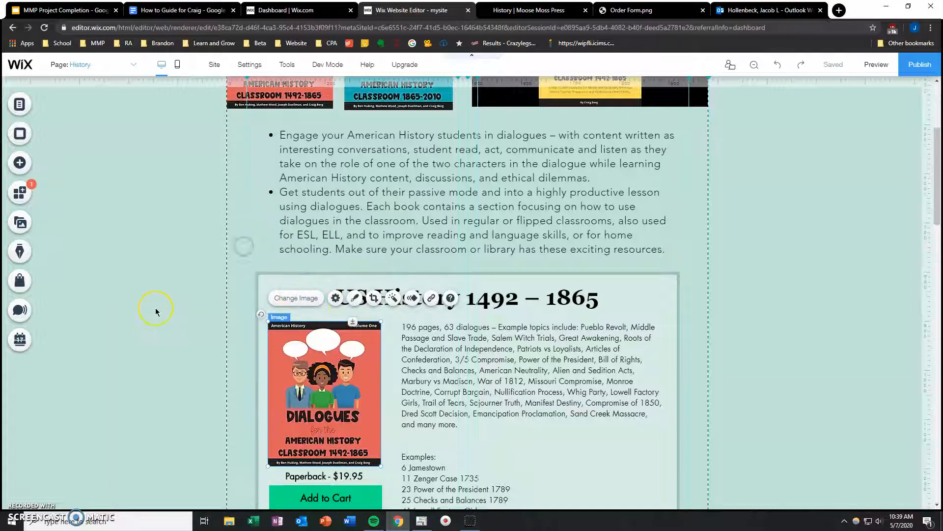
Step: View the product choices in the settings of the US History 1865 – 2010 paperback's Add to Cart button and close them
scroll(156, 312, down, 10)
scroll(156, 312, down, 2)
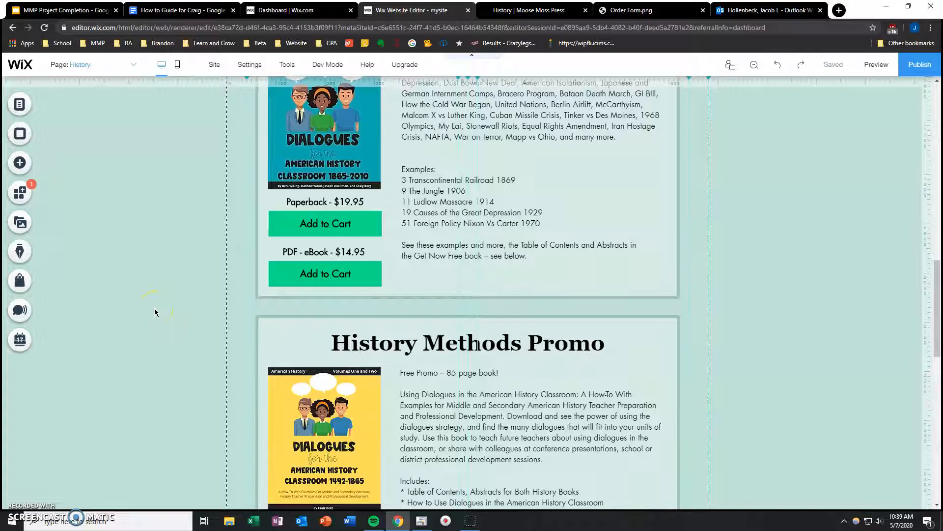
scroll(156, 312, up, 1)
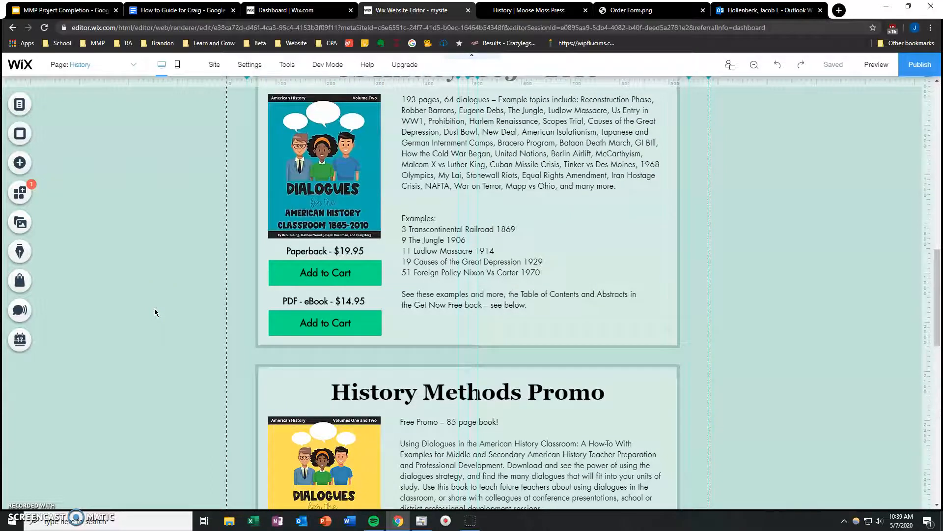
scroll(156, 312, up, 2)
click(345, 379)
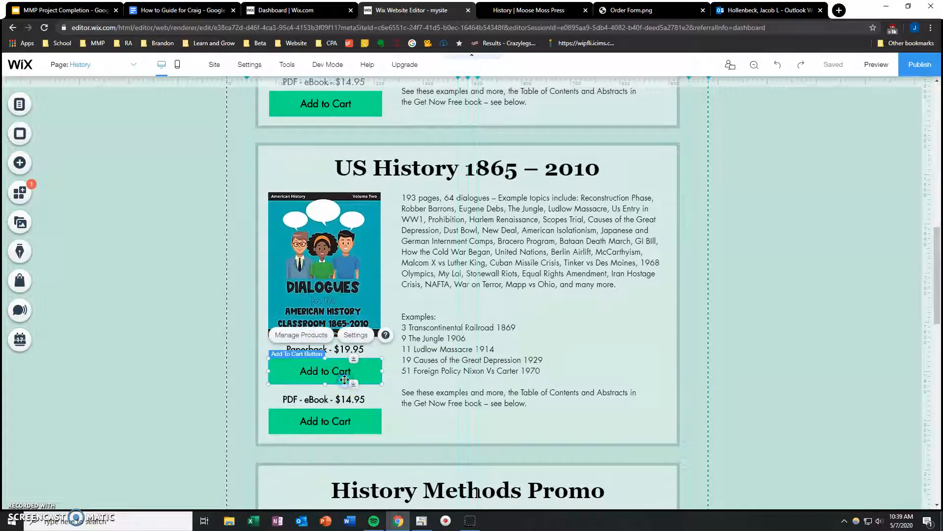
click(355, 335)
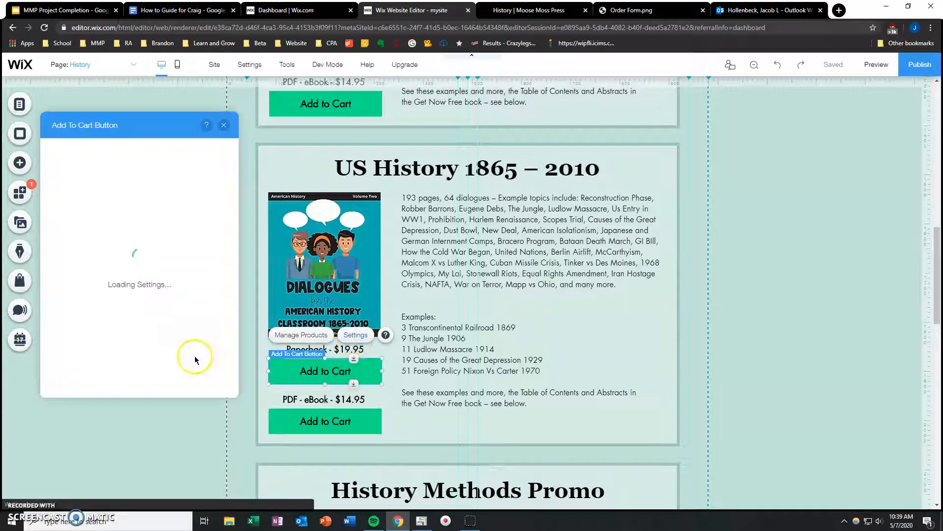
click(180, 236)
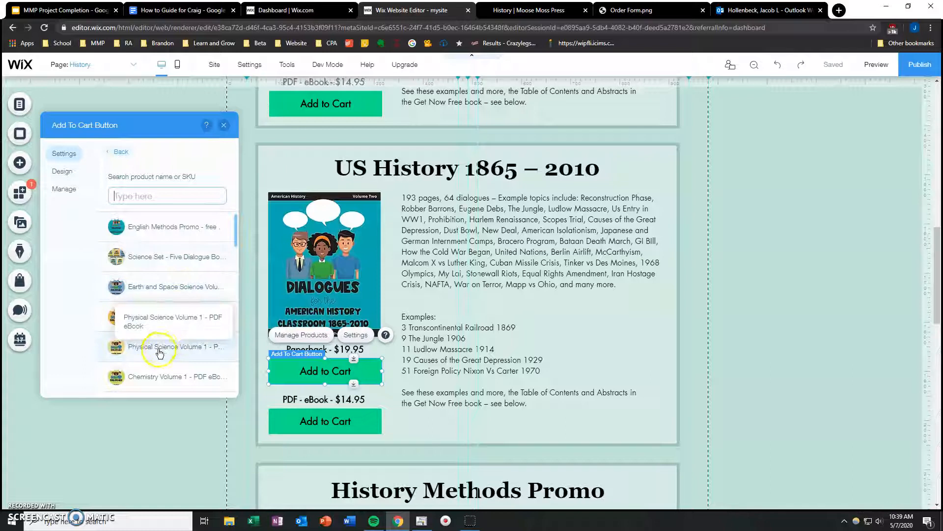
click(224, 125)
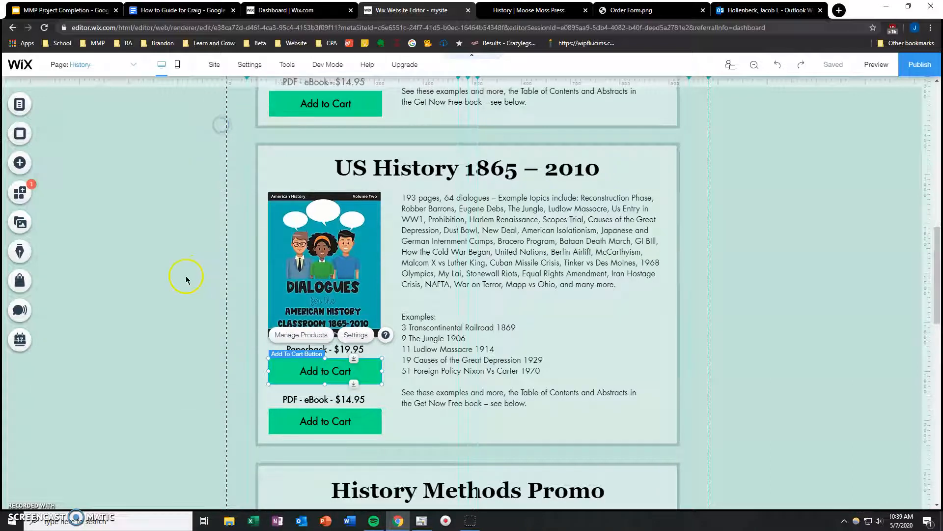